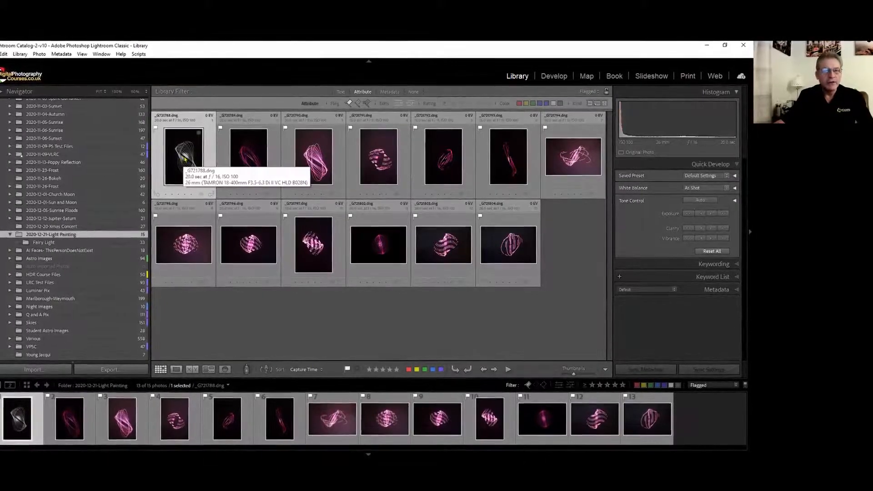
Crop the first light-painting photo tighter in its original proportions and centre the white light trail in the frame.
double_click(186, 156)
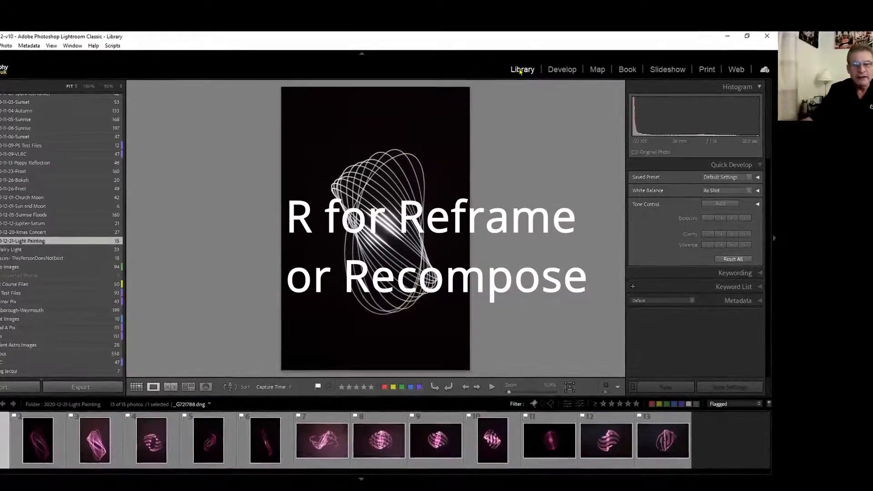
key(r)
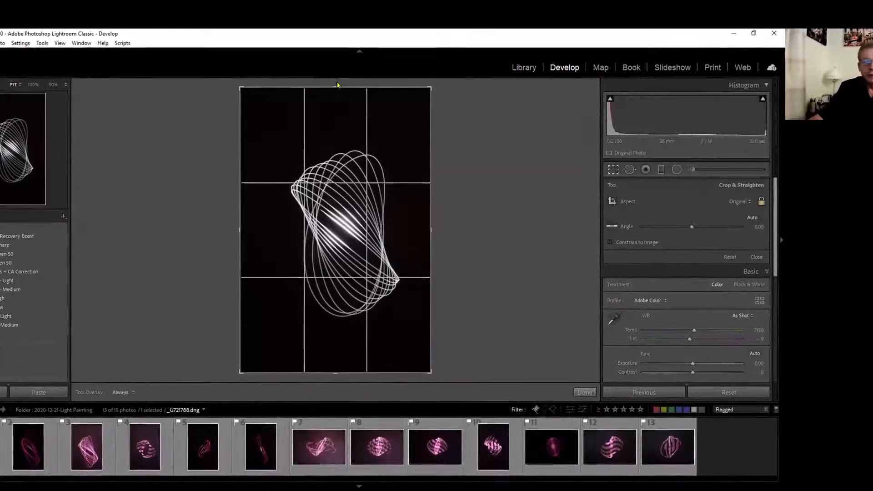
drag(337, 86, 334, 106)
drag(335, 227, 325, 235)
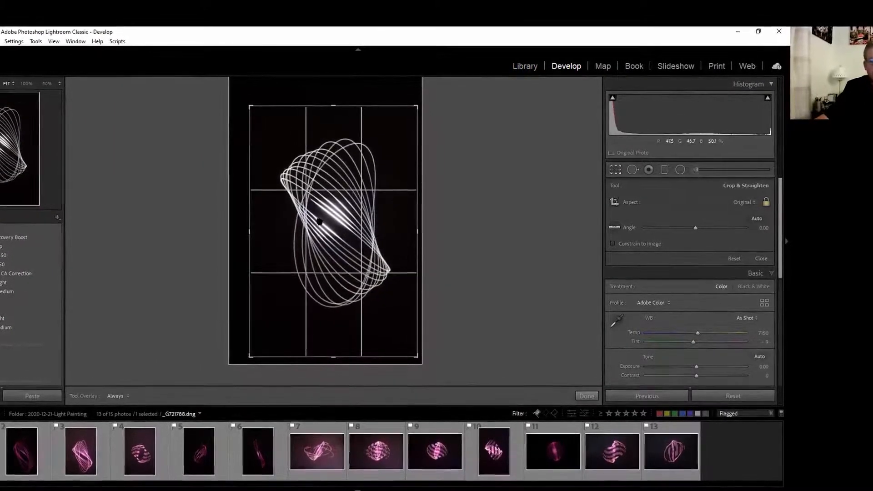
key(Return)
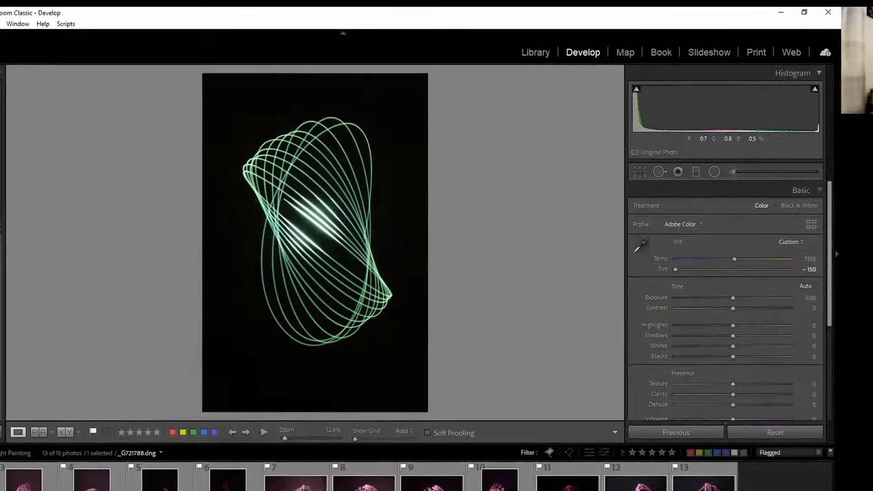
Darken the first photo's background by setting Blacks to -29 and Shadows to -32, checking with the clipping overlay and hiding it again.
key(j)
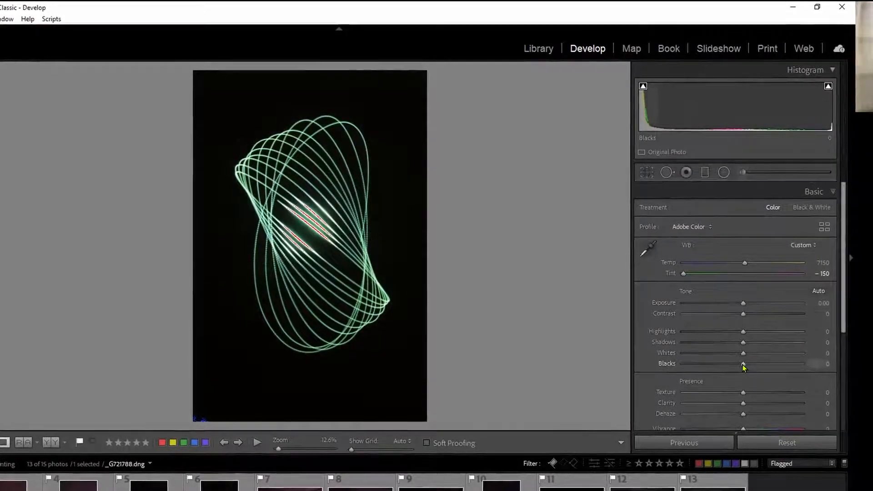
mouse_move(742, 365)
mouse_down()
mouse_move(732, 371)
mouse_move(743, 349)
mouse_move(734, 350)
mouse_up()
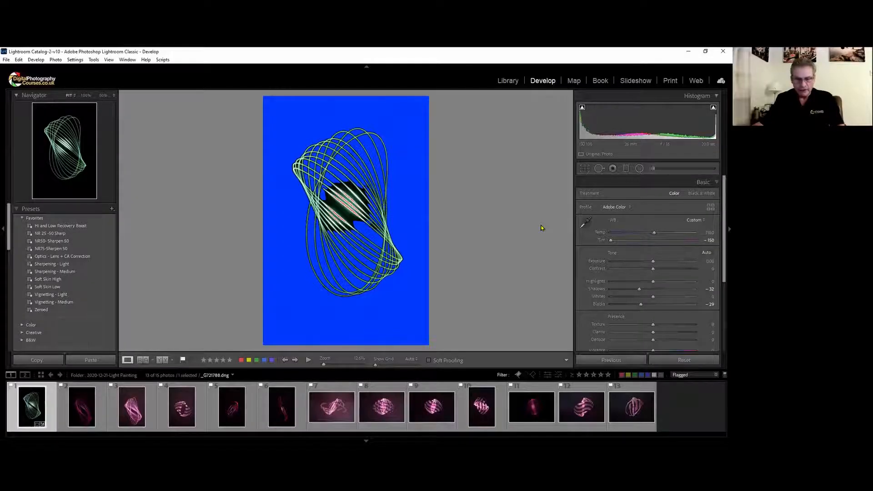
key(j)
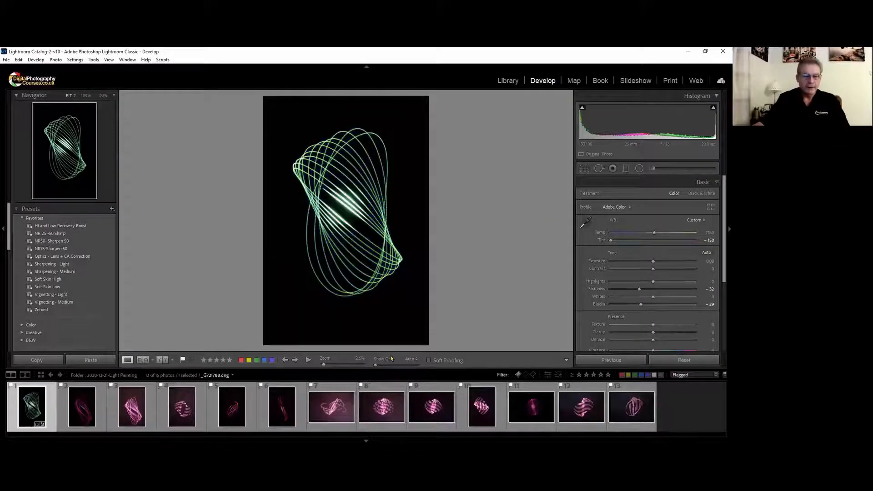
Crop the second photo tighter with the pink light trail centred, and set its Clarity to +34.
click(78, 413)
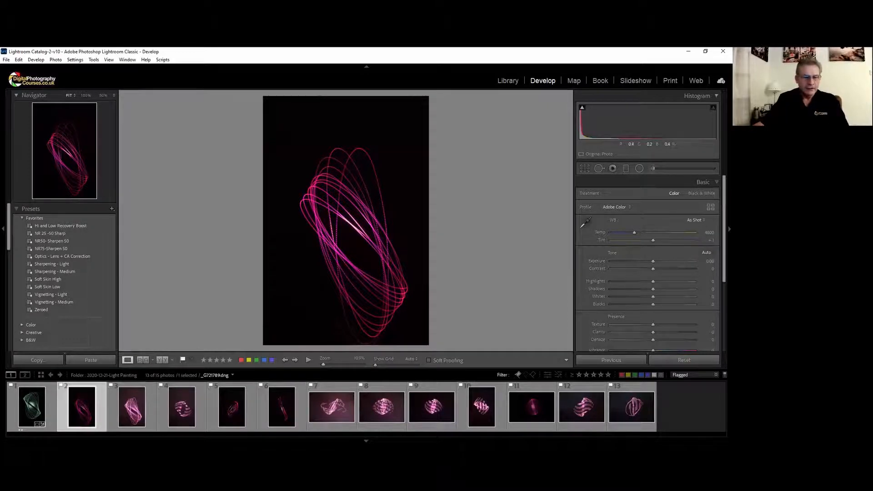
key(r)
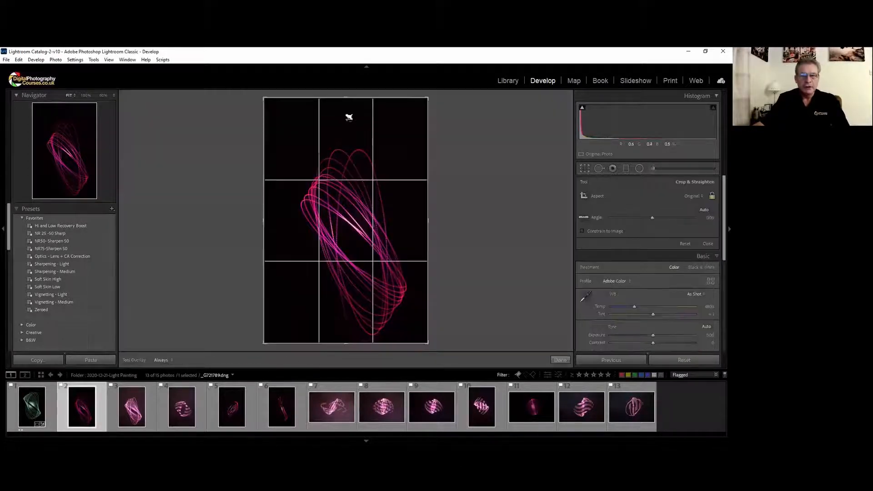
drag(346, 97, 346, 113)
drag(346, 192, 335, 191)
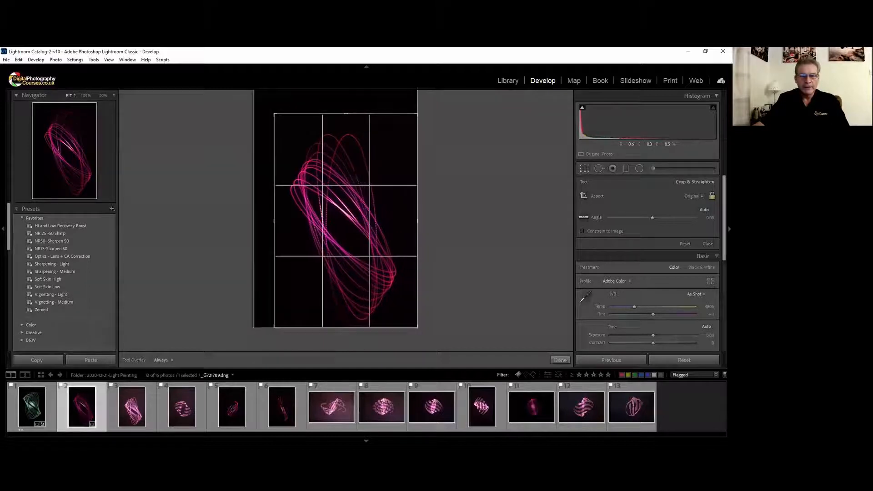
key(r)
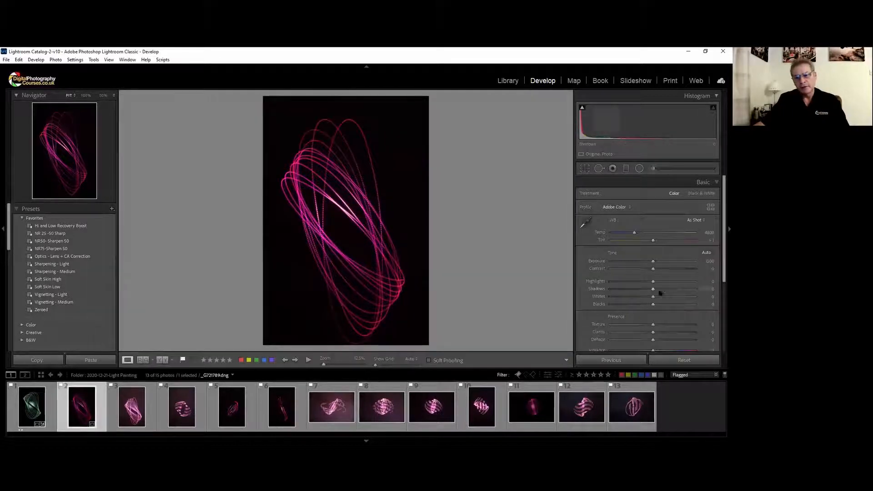
drag(653, 282, 649, 282)
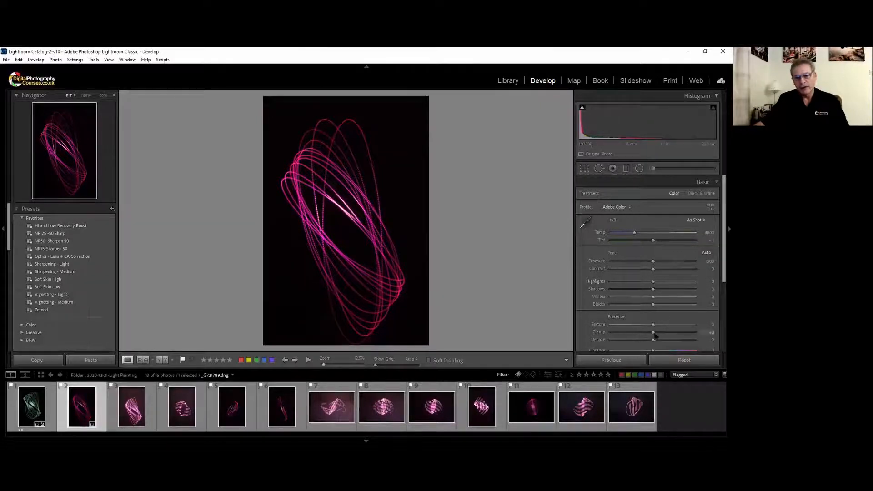
drag(667, 335, 669, 335)
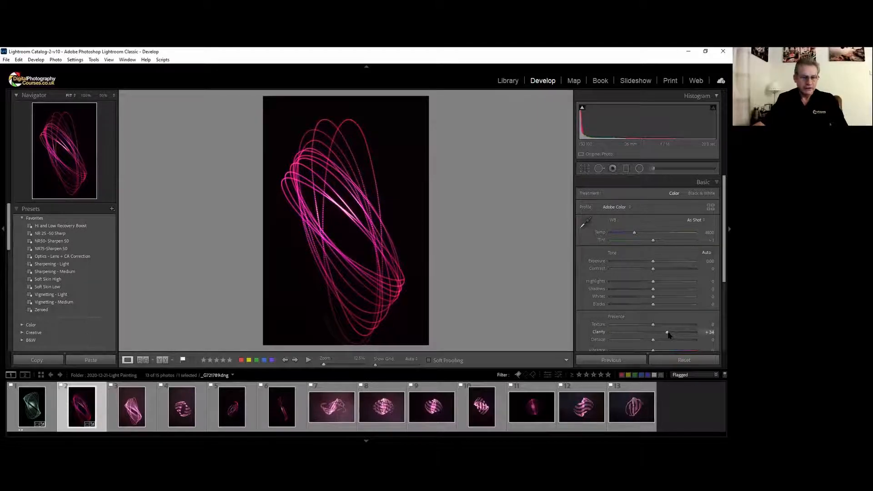
Crop the third photo tighter in its original proportions and centre the pink light trail in the frame.
key(Right)
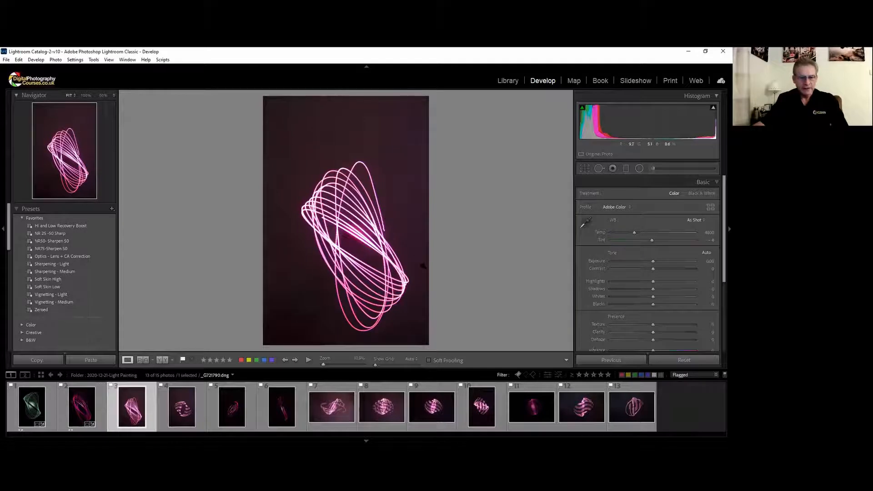
key(r)
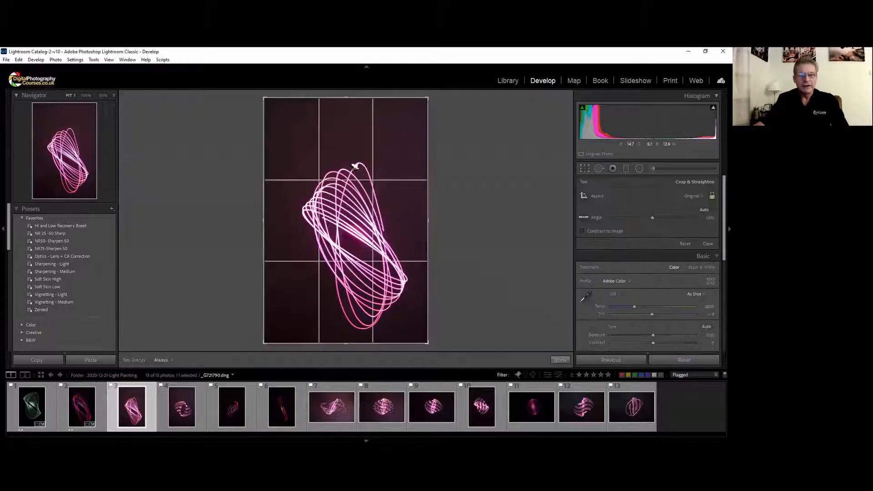
drag(344, 97, 346, 120)
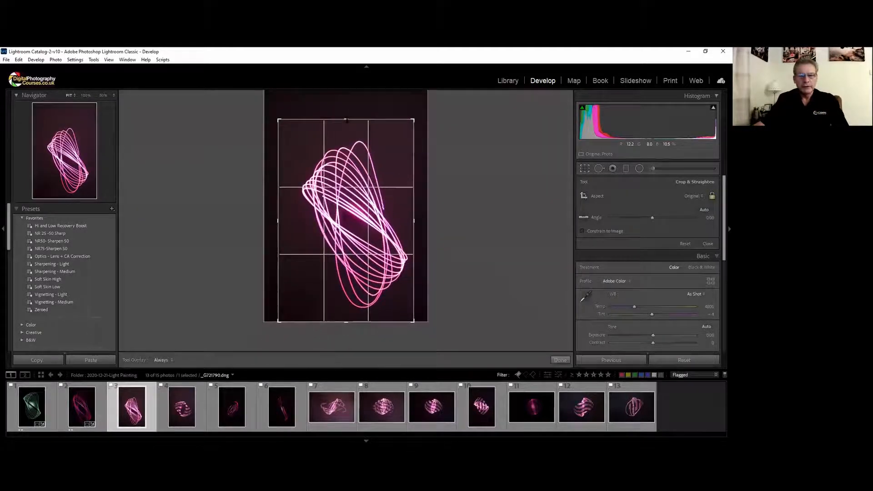
drag(357, 184, 348, 184)
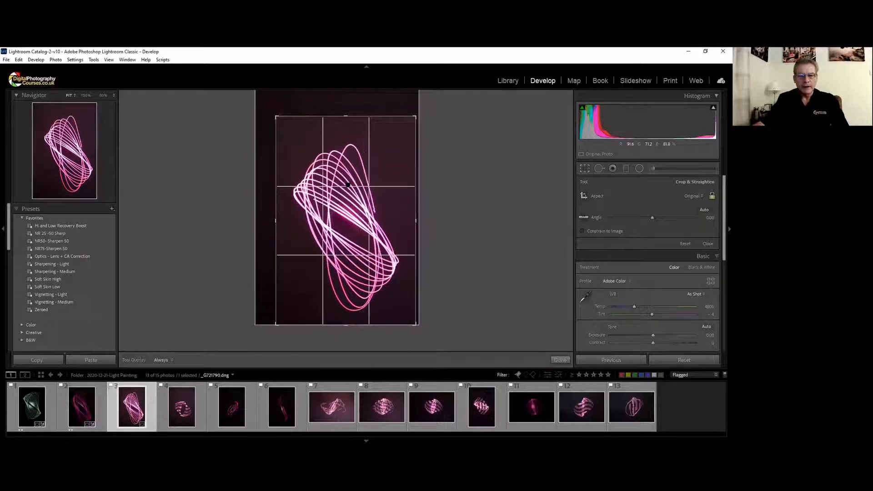
key(Return)
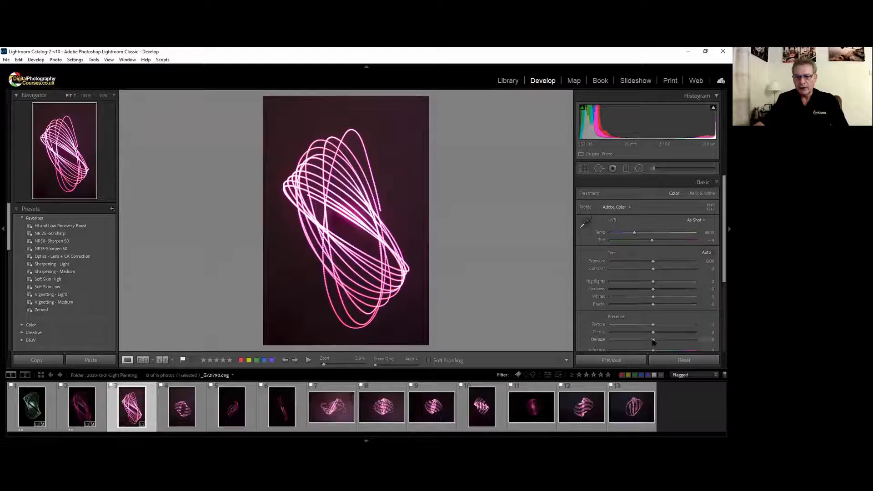
Set the third photo's Dehaze to +100, Blacks to -50, Shadows to -48 and Highlights to -37, using the clipping overlay as a guide.
drag(675, 341, 705, 342)
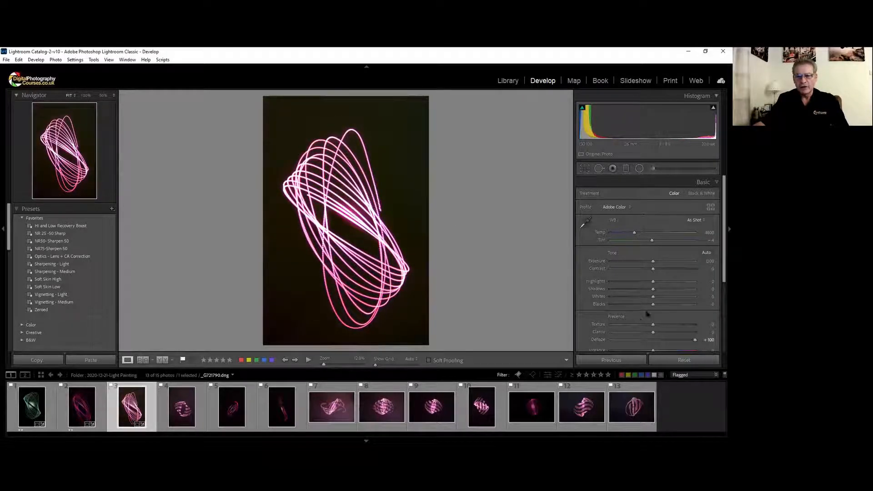
drag(653, 307, 643, 308)
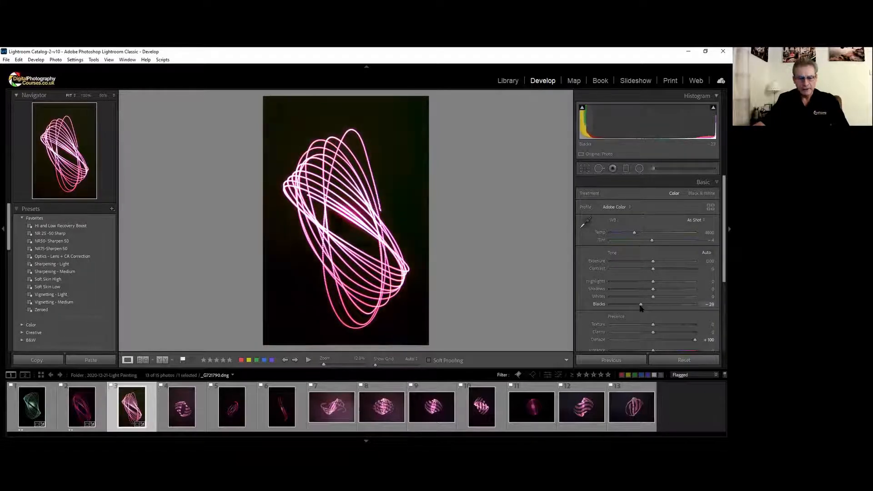
key(j)
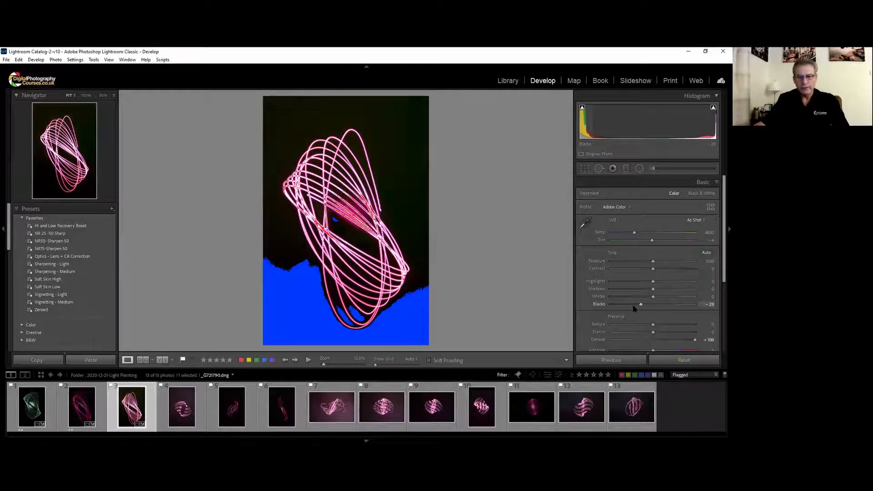
drag(637, 309, 636, 286)
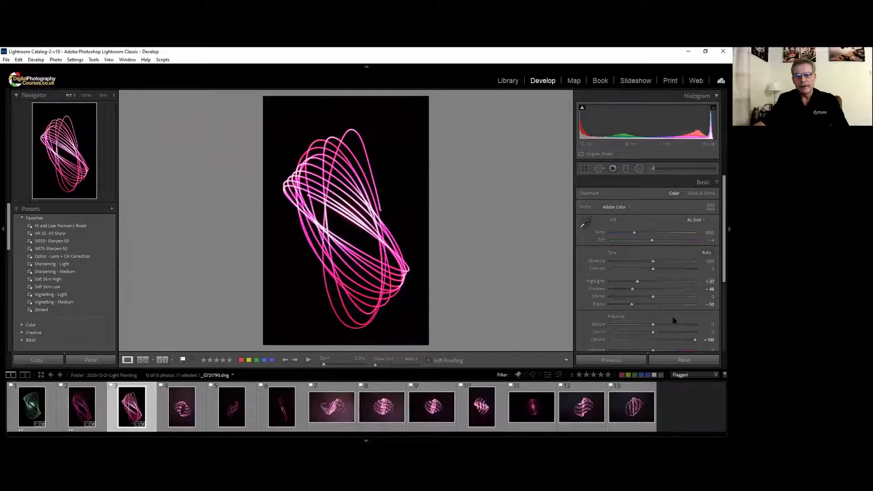
Adjust the third photo's colour by setting Vibrance to +44 and Tint to +7.
scroll(674, 320, down, 1)
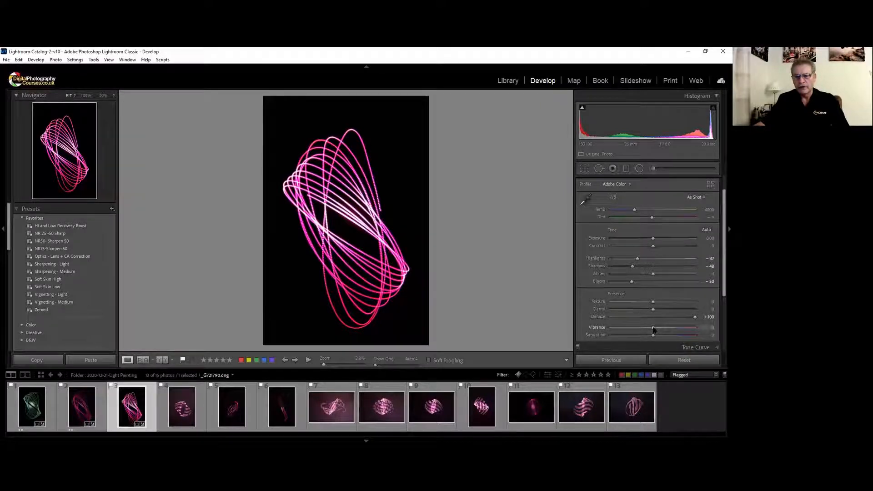
drag(654, 330, 678, 327)
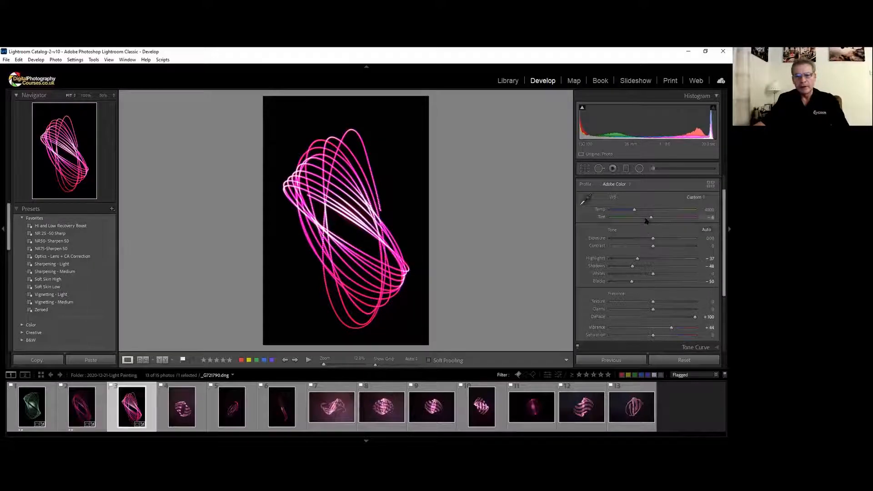
drag(633, 220, 656, 221)
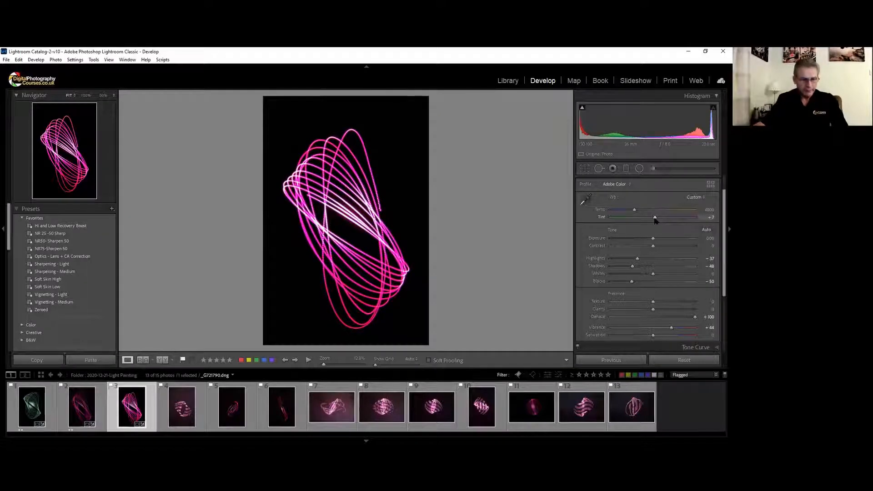
Apply the third photo's develop settings to the fourth photo, the dashed light-trail shape.
key(Right)
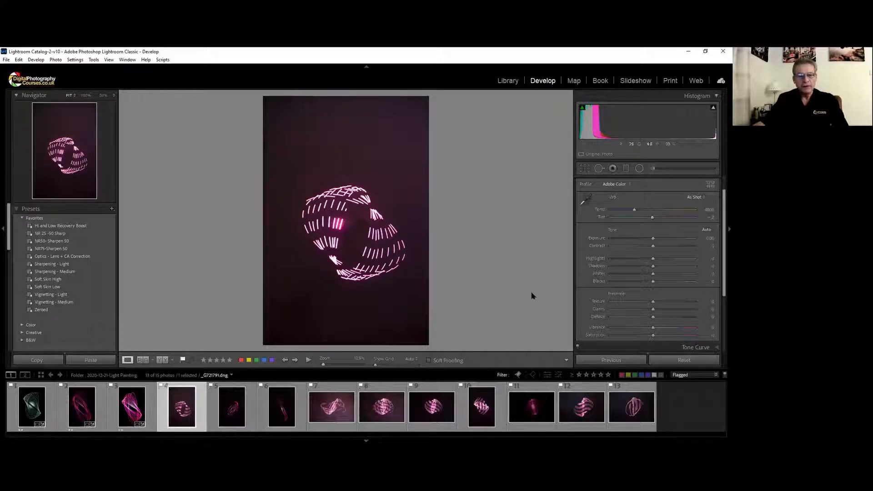
click(622, 360)
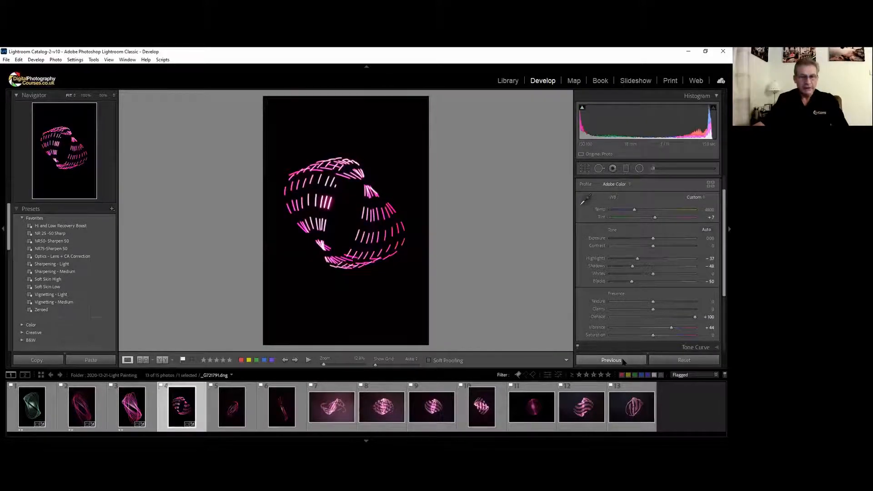
Rotate the fourth photo within its crop to an angle of about 17.46 and set Highlights to -48.
key(r)
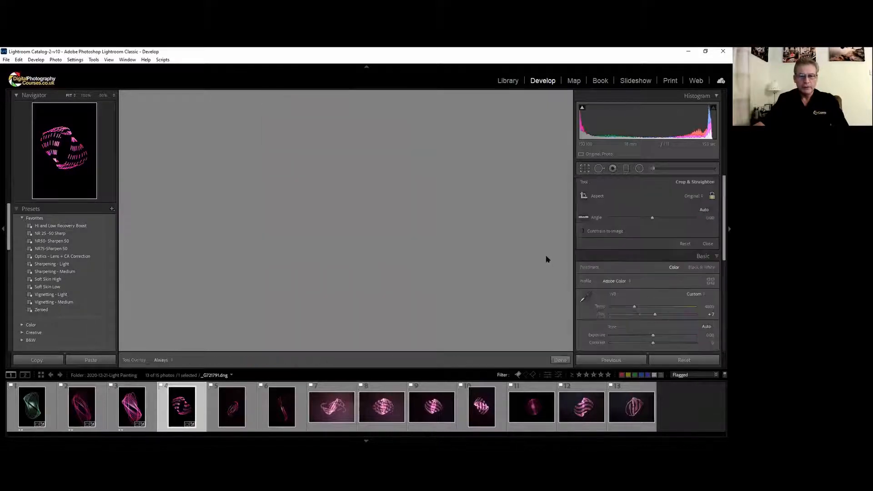
drag(463, 156, 504, 191)
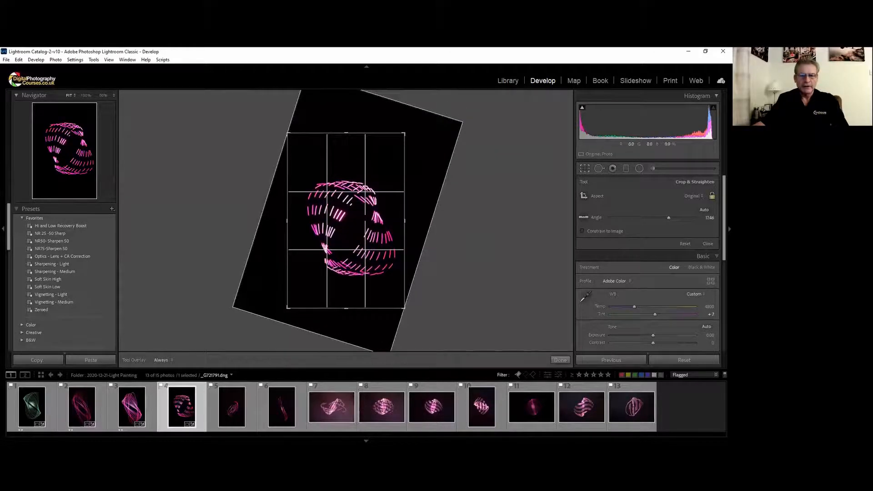
key(Return)
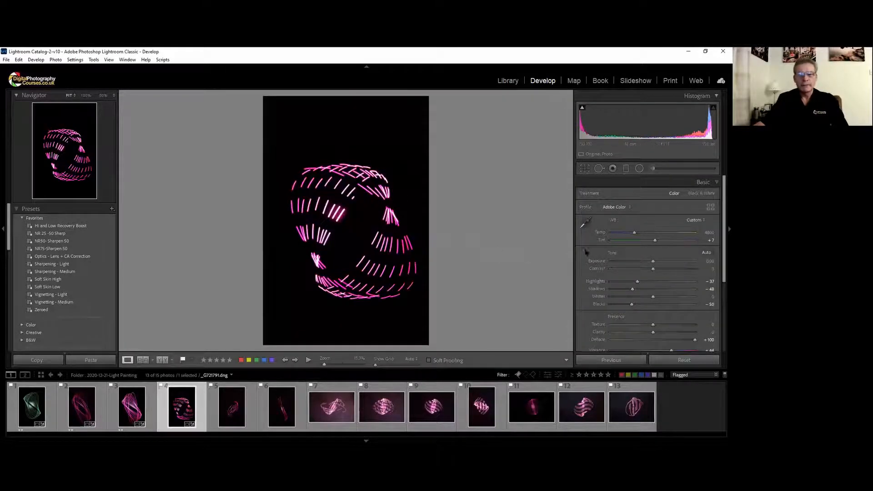
drag(638, 282, 634, 282)
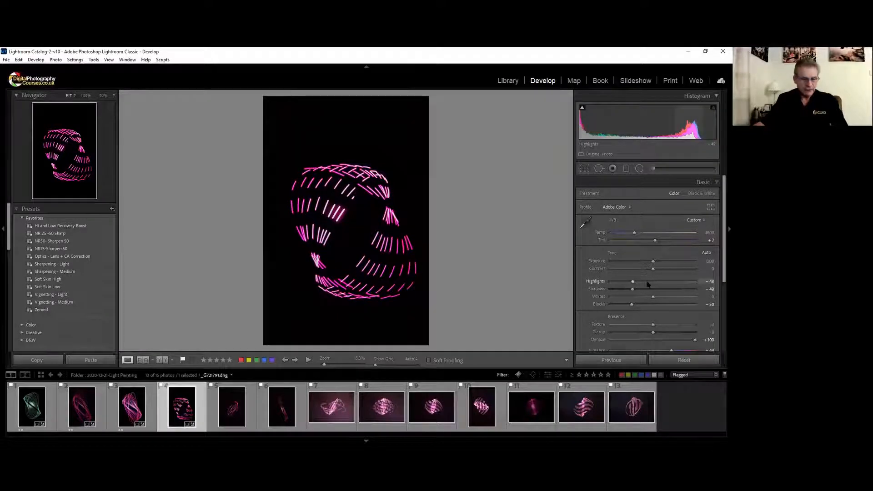
Try the fourth photo's develop settings on the fifth photo and undo the pasted settings.
key(Right)
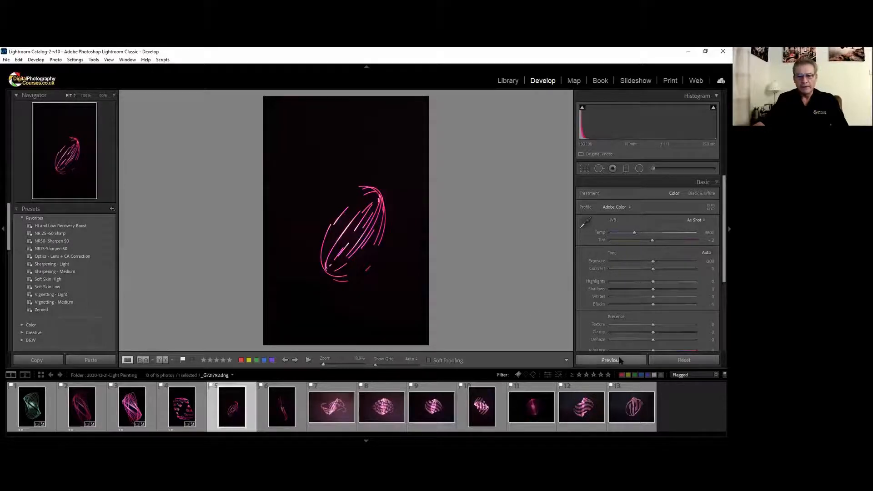
click(619, 359)
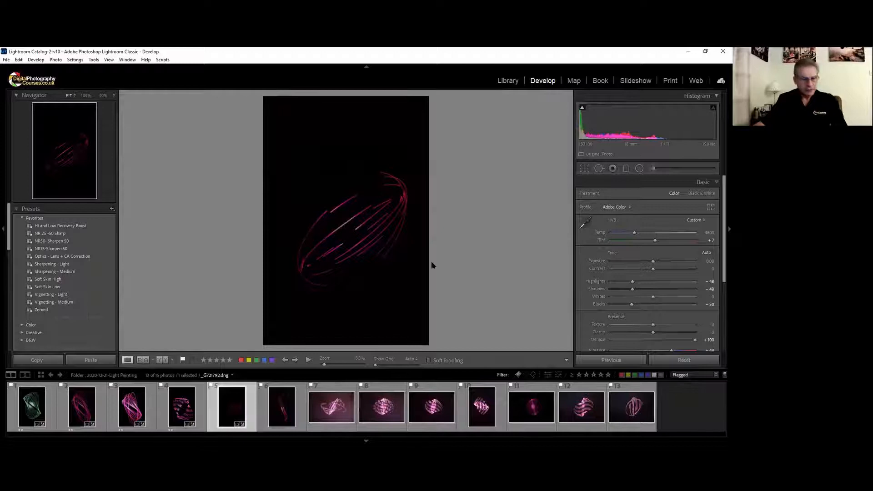
key(ctrl+z)
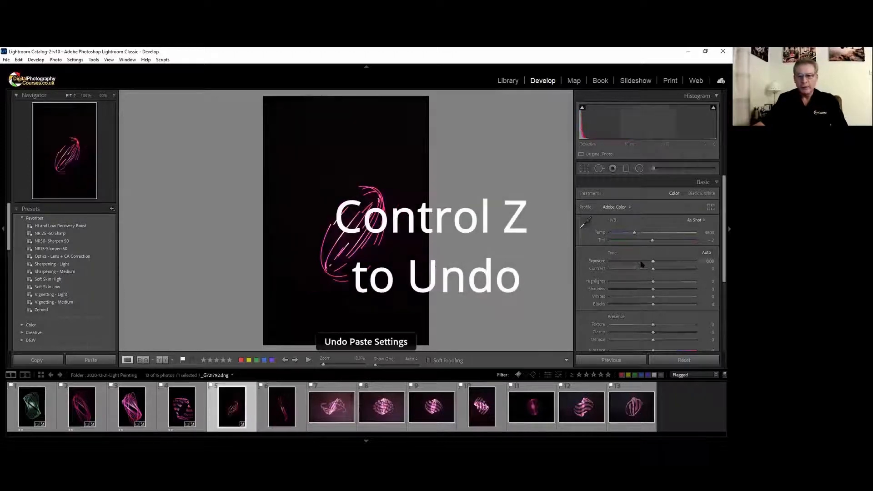
Crop the fifth photo more tightly so the pink light trail is centred and fills more of the frame.
key(r)
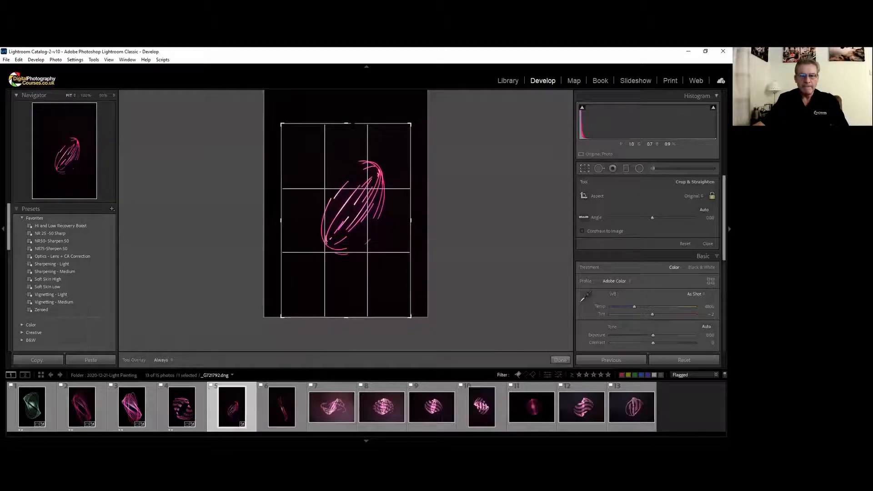
drag(402, 204, 397, 220)
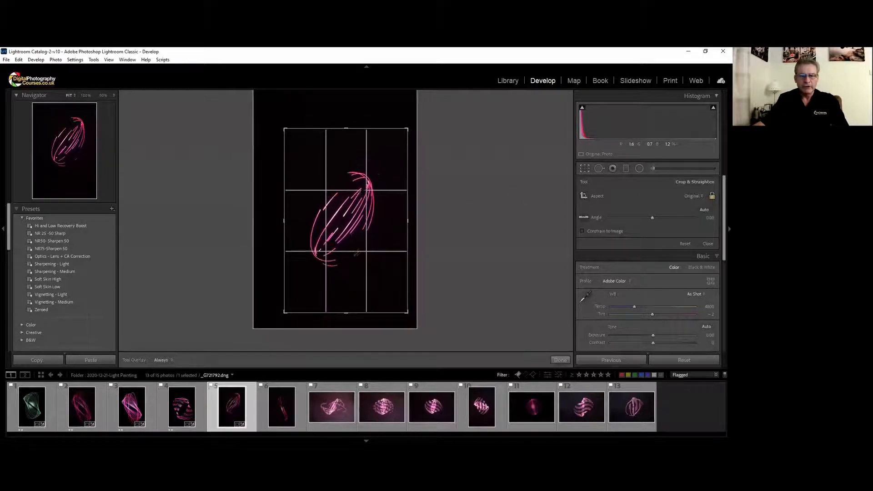
drag(346, 129, 351, 166)
key(Return)
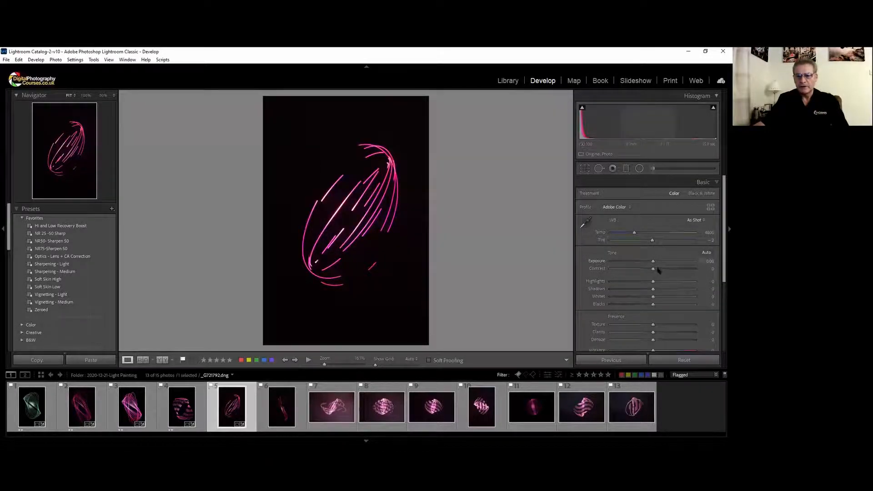
Set the fifth photo's Exposure to +1.38, Blacks to -34, Saturation to +55, Temp to 50000 and Tint to -58.
drag(654, 262, 664, 262)
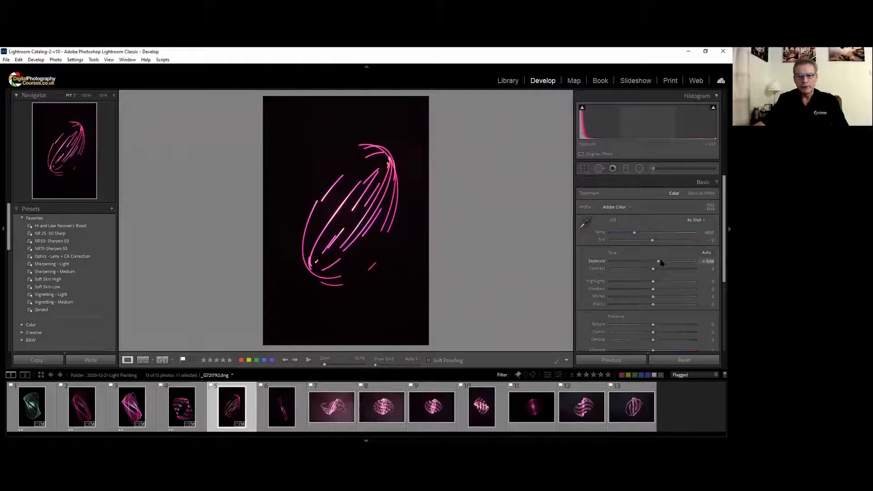
drag(653, 305, 639, 305)
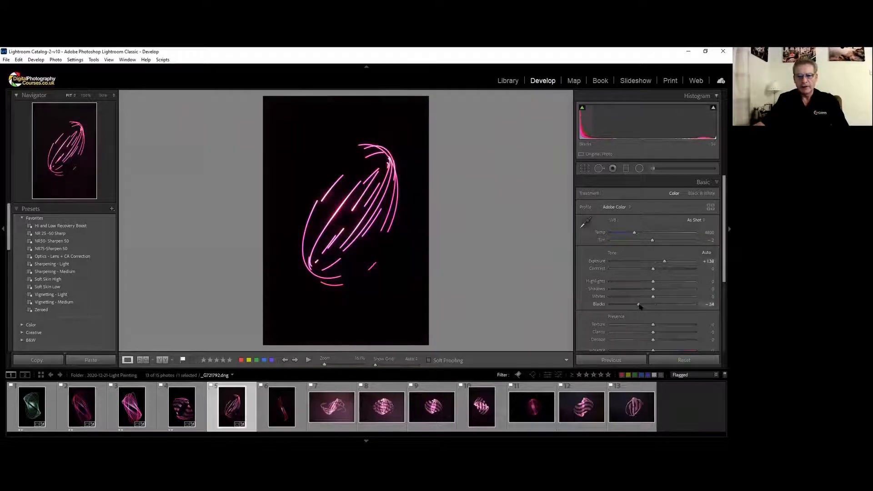
scroll(653, 349, down, 1)
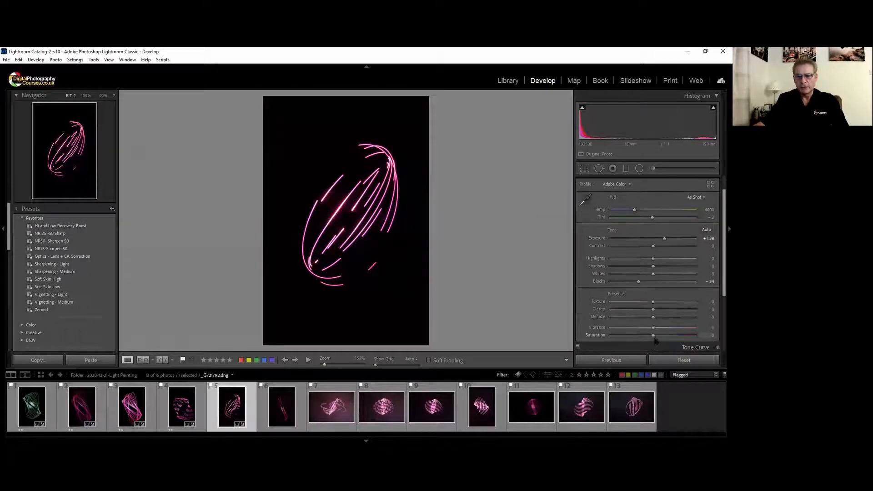
drag(653, 335, 674, 337)
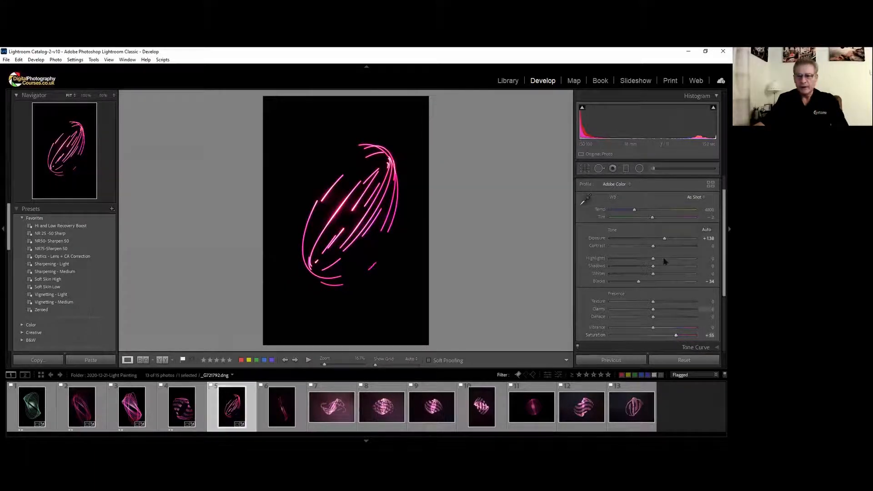
drag(635, 211, 700, 207)
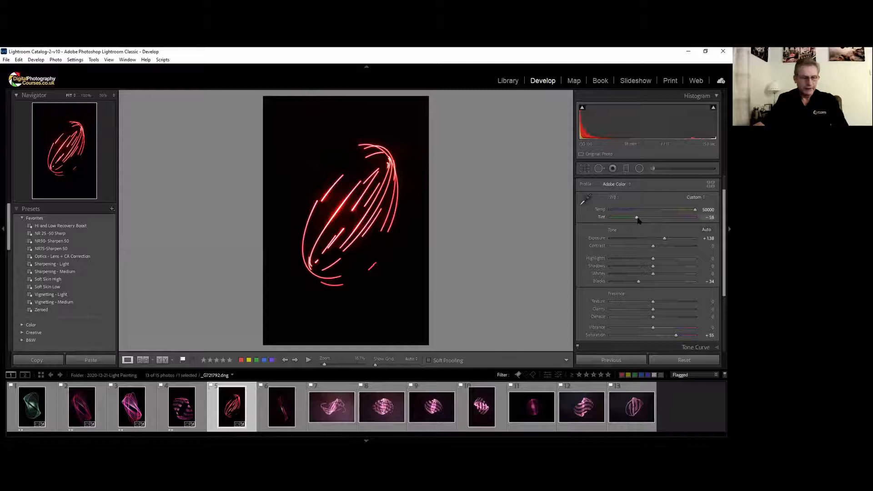
Apply the fifth photo's develop settings to the sixth photo and rotate it within its crop to an angle of about -9.32.
key(Right)
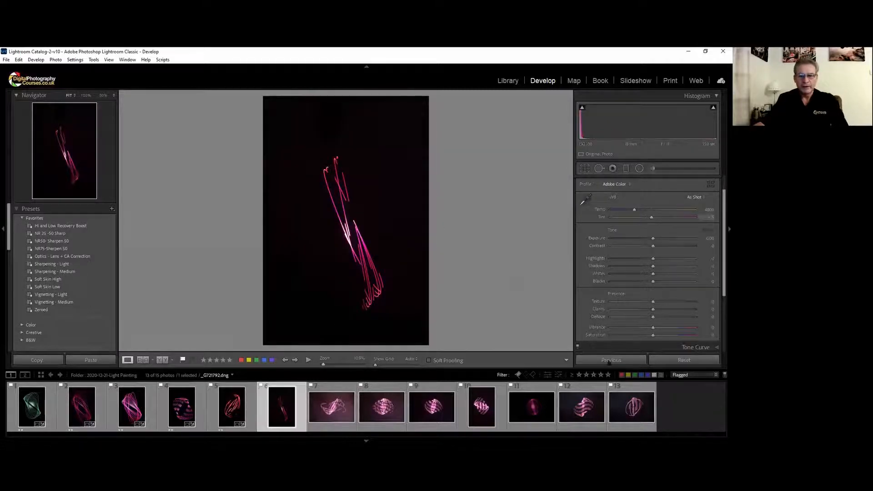
click(610, 360)
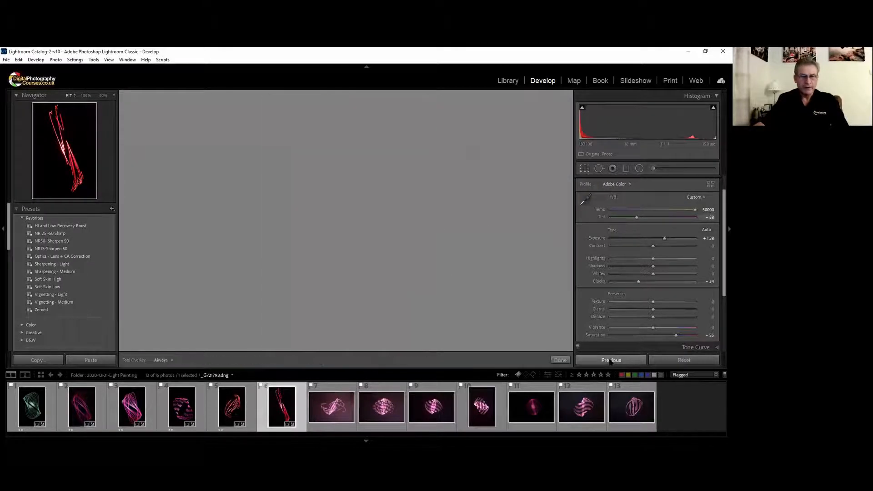
key(r)
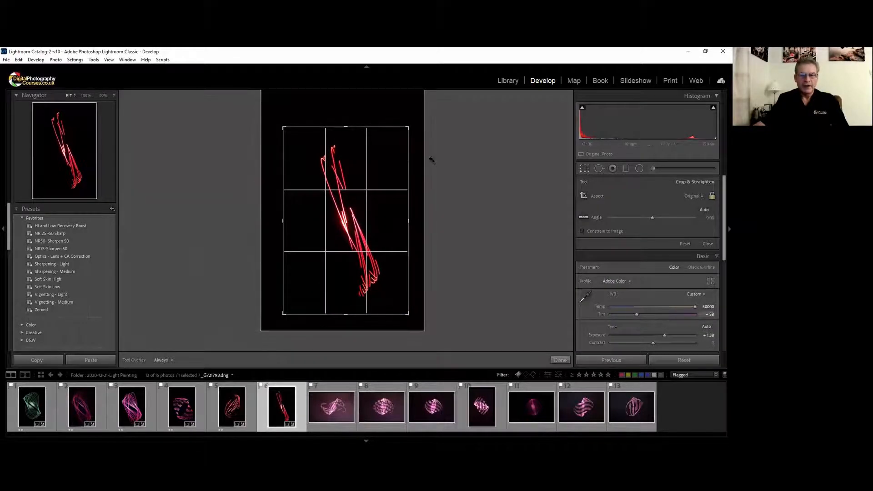
drag(653, 218, 643, 218)
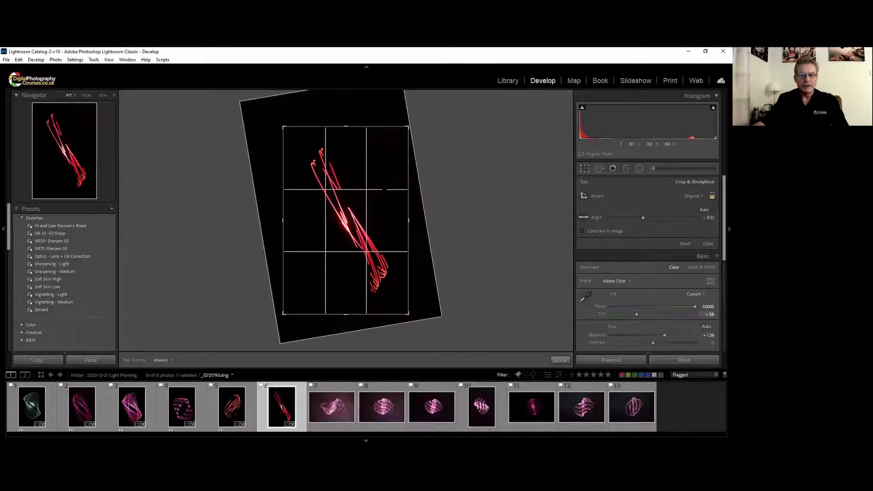
key(Return)
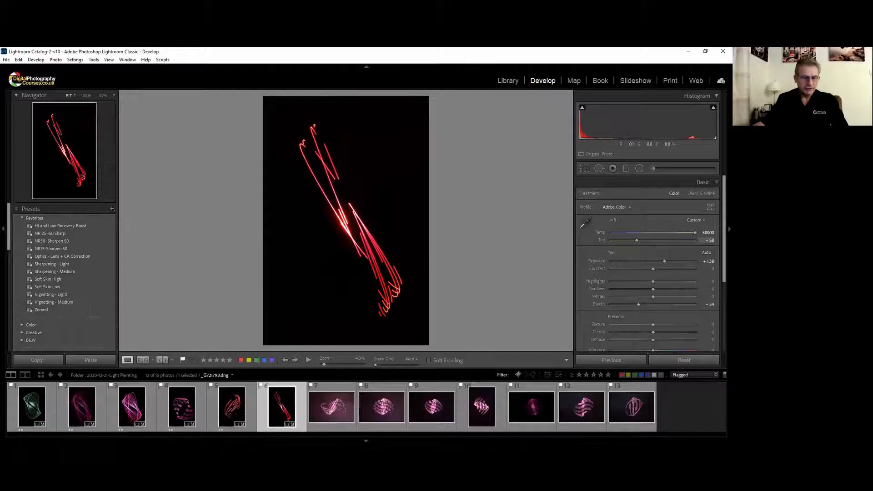
Open the seventh photo, the looping landscape light trail, and set Highlights to -29 and Dehaze to +100.
click(331, 407)
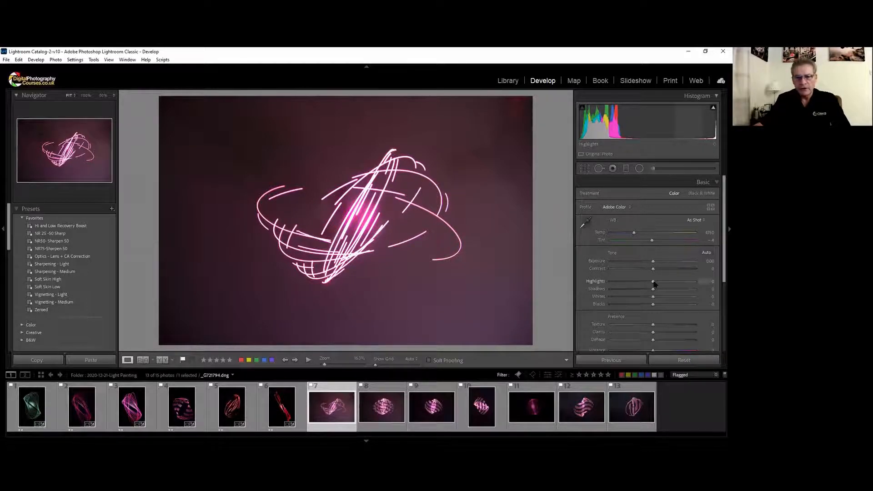
drag(654, 282, 643, 282)
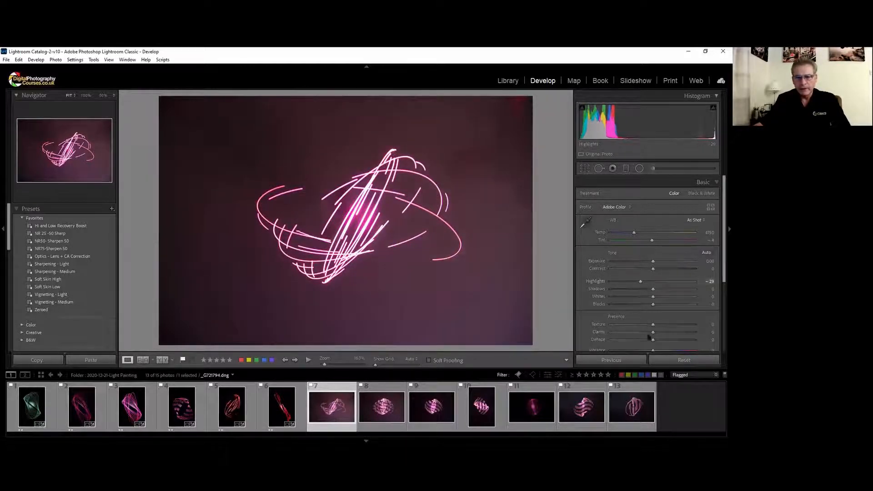
scroll(689, 314, down, 2)
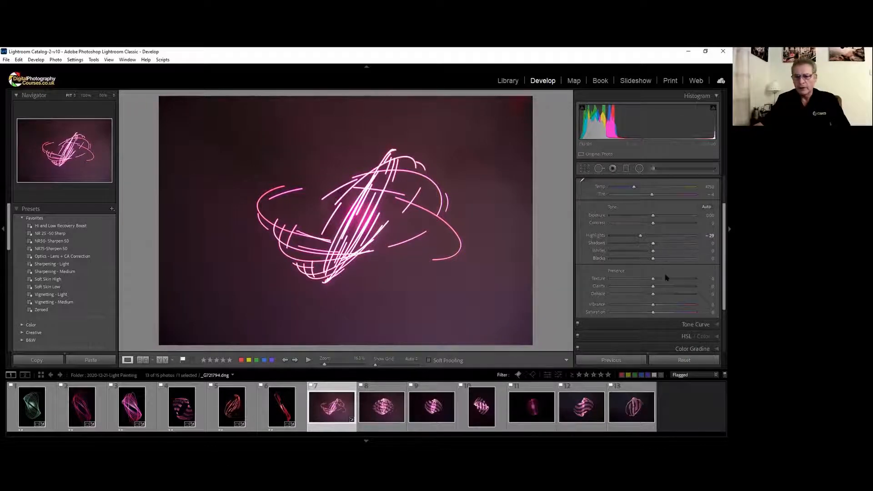
drag(653, 296, 702, 296)
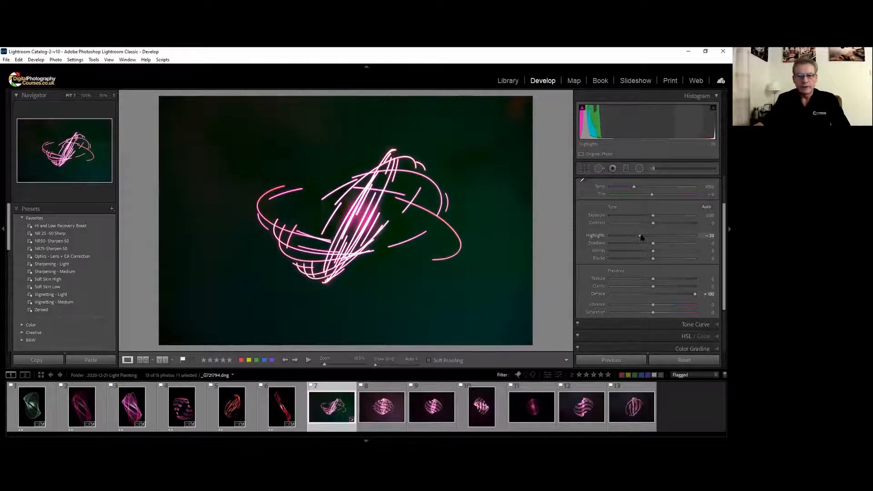
Darken and recolour the seventh photo by setting Highlights to -43, Exposure to -0.84 and Tint to +92.
drag(636, 237, 647, 219)
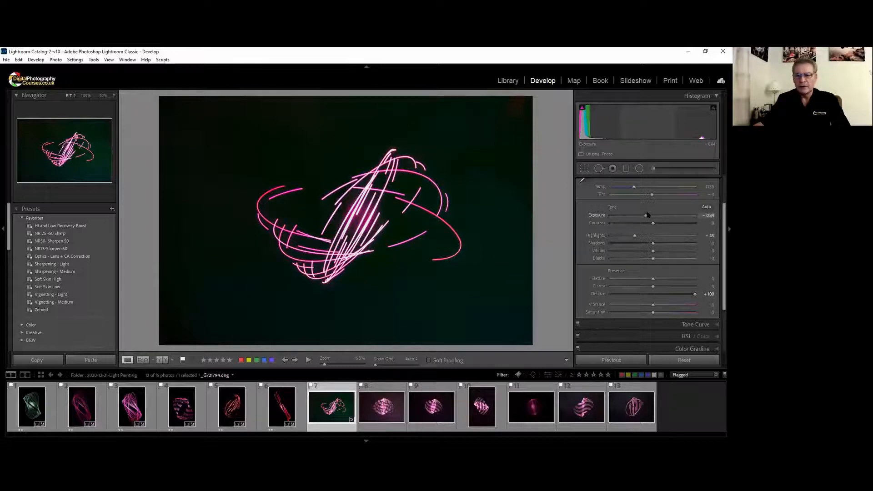
drag(653, 195, 612, 198)
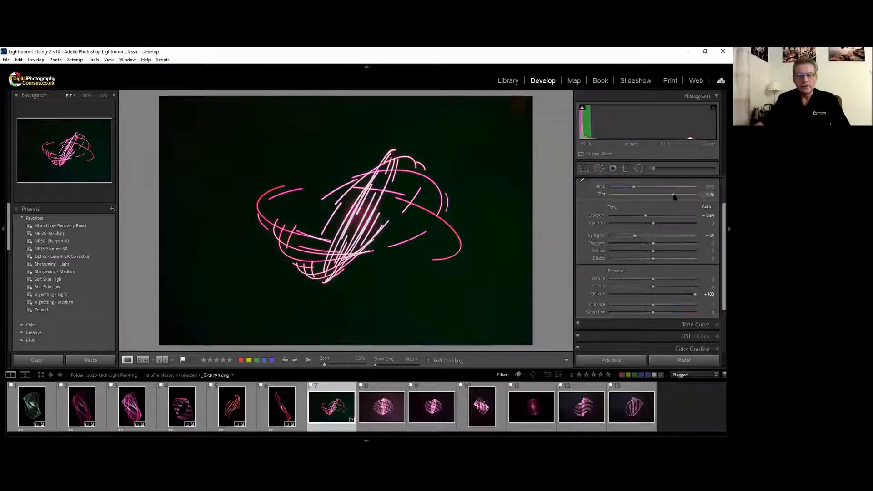
mouse_move(674, 196)
mouse_down()
mouse_move(698, 196)
mouse_move(682, 197)
mouse_up()
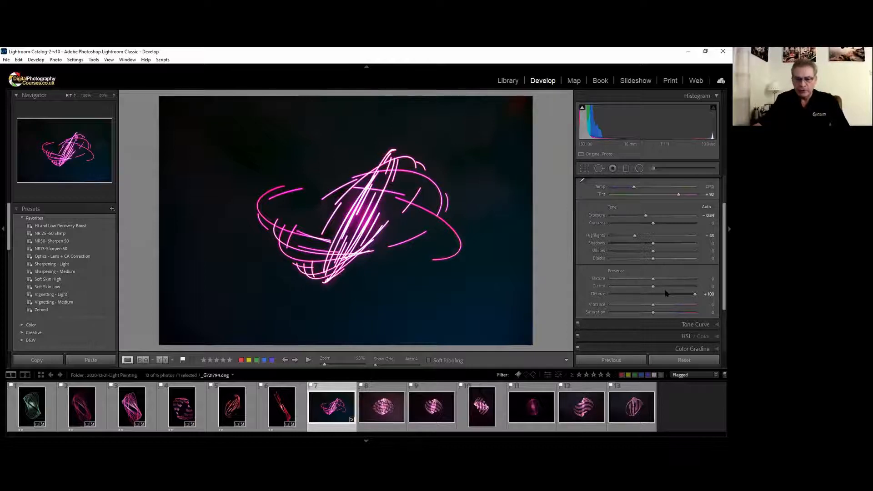
Darken the seventh photo's edges with a post-crop vignette Amount of -57.
scroll(666, 293, down, 3)
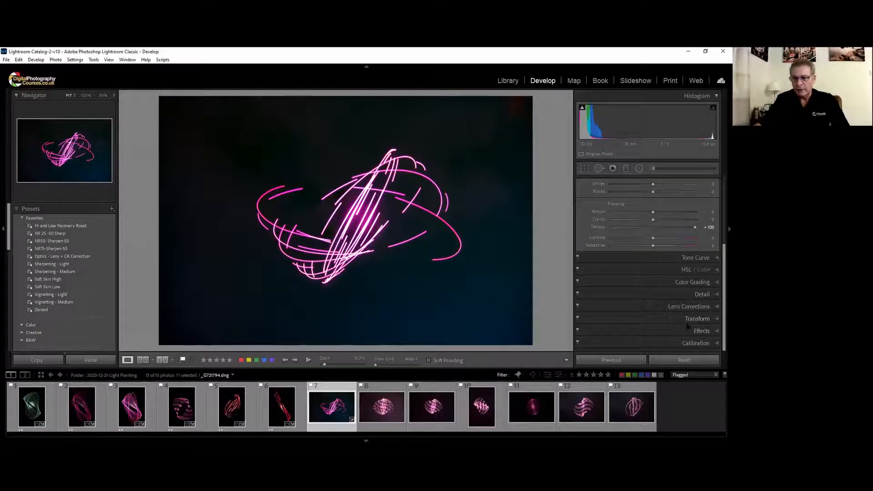
click(673, 333)
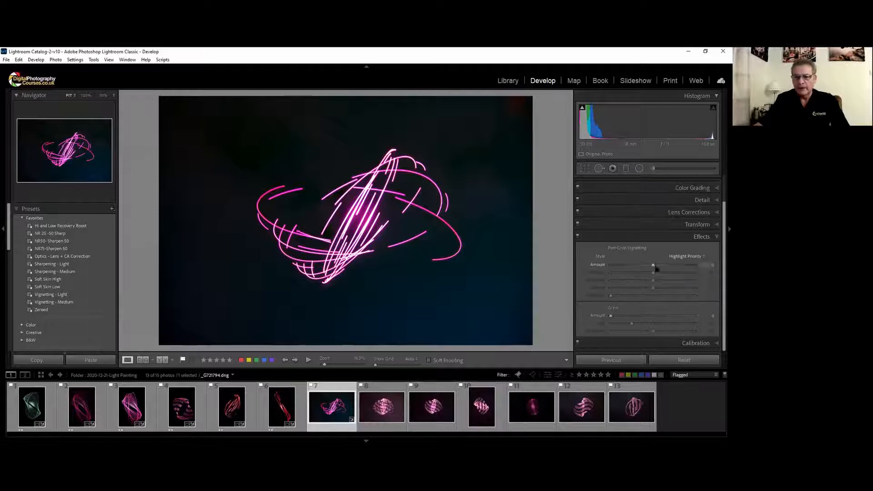
drag(654, 267, 630, 266)
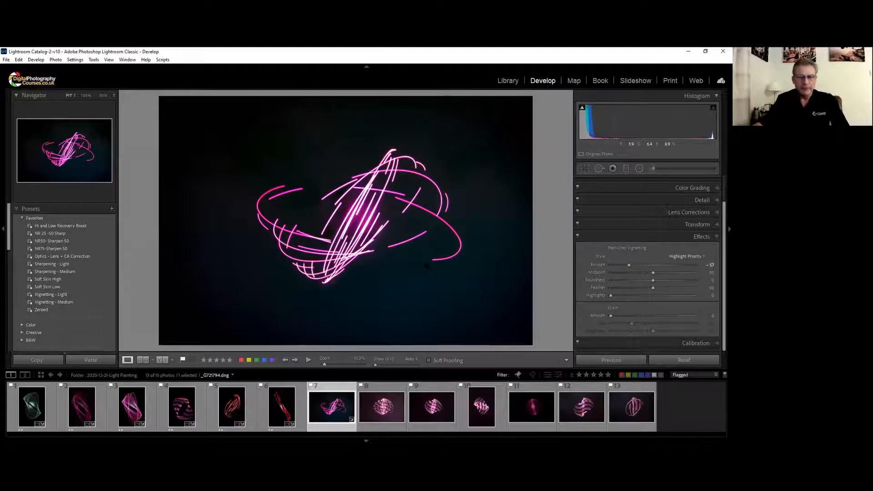
Apply the seventh photo's develop settings to the eighth photo and crop it closer around the dashed light sphere.
key(Right)
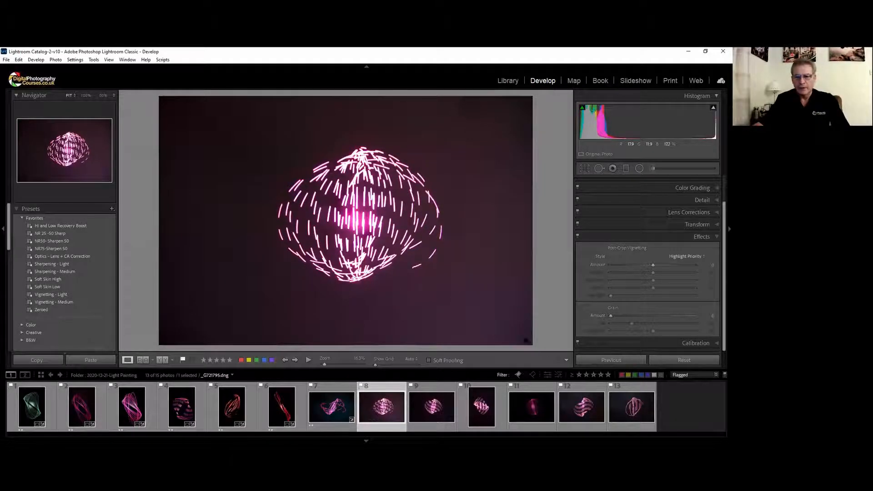
click(611, 360)
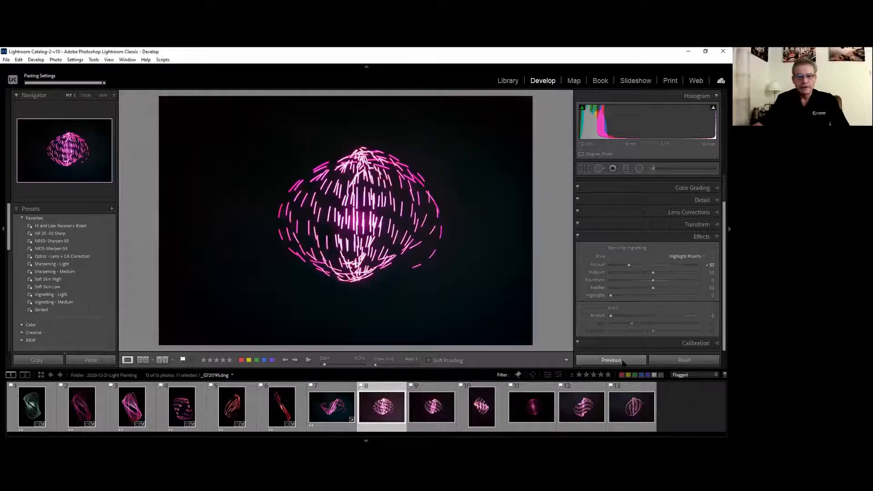
key(r)
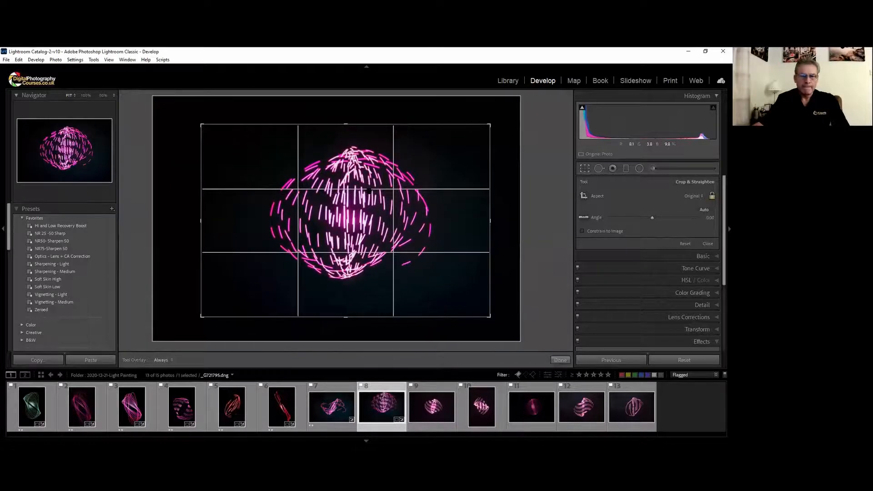
key(r)
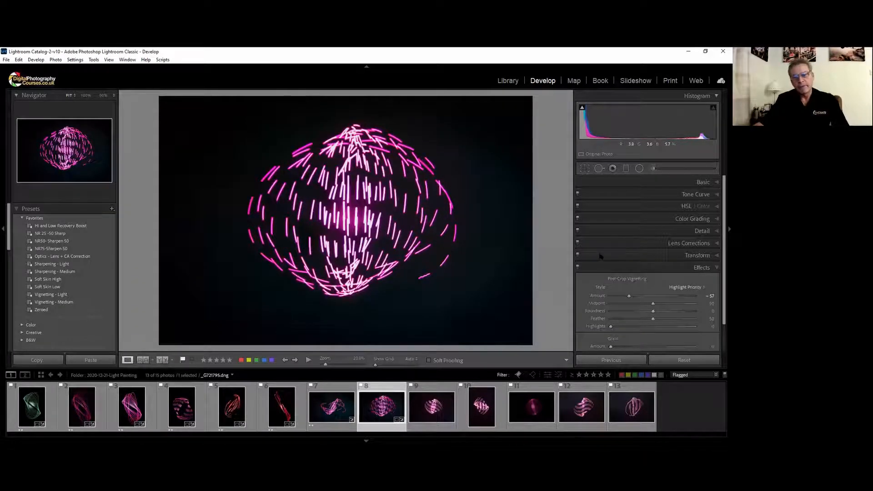
Refine the eighth photo's tone by setting Highlights to -62, Clarity to +37 and Exposure to -0.07.
key(ctrl+1)
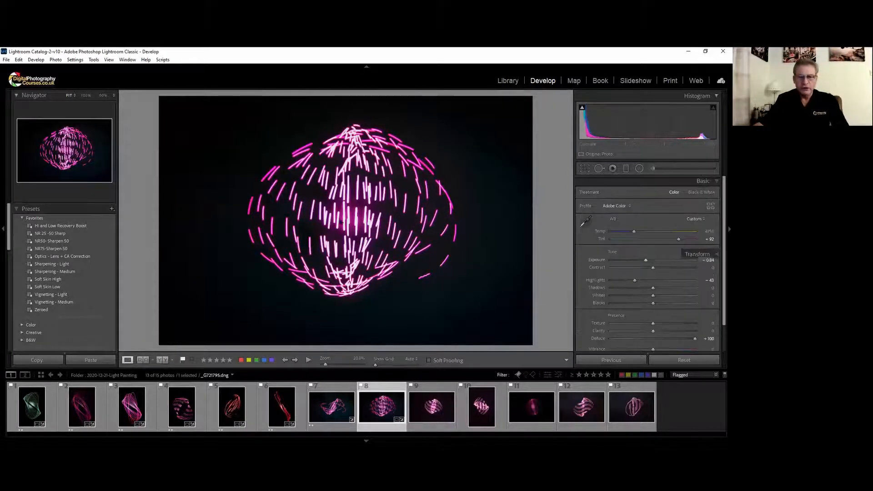
drag(632, 281, 626, 280)
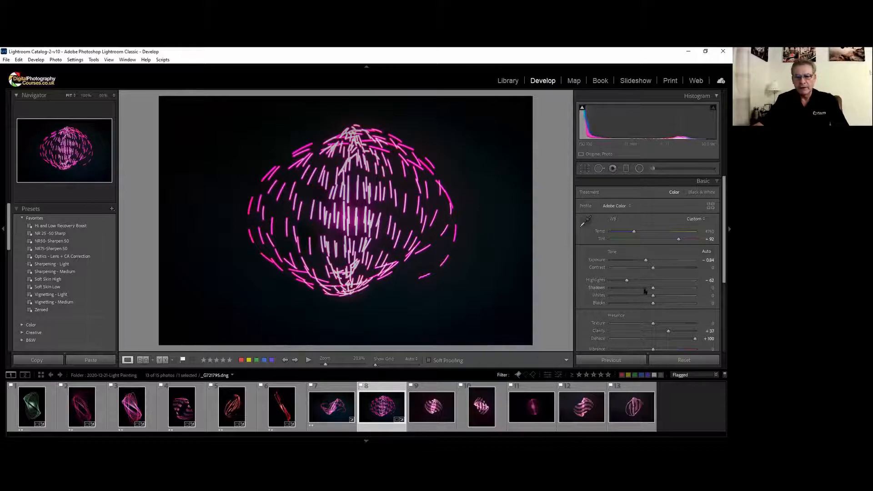
drag(646, 260, 652, 259)
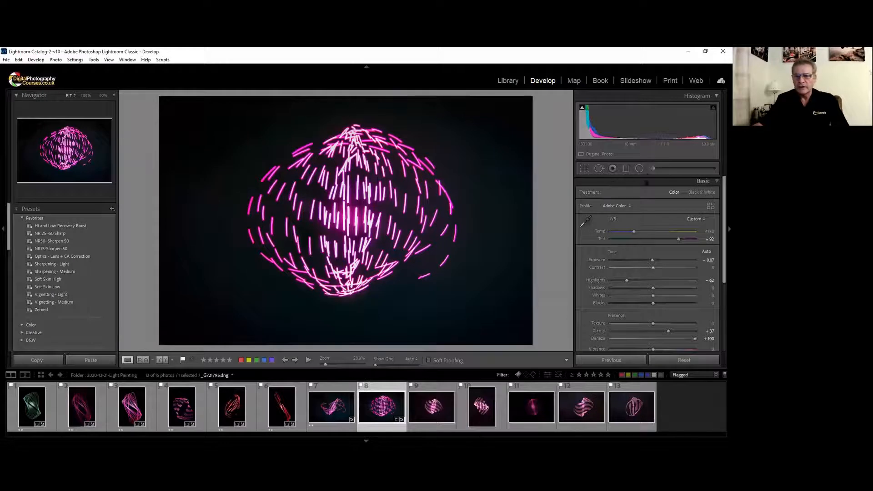
Draw an upright oval radial filter and place it over the centre of the eighth photo's light sphere.
click(640, 169)
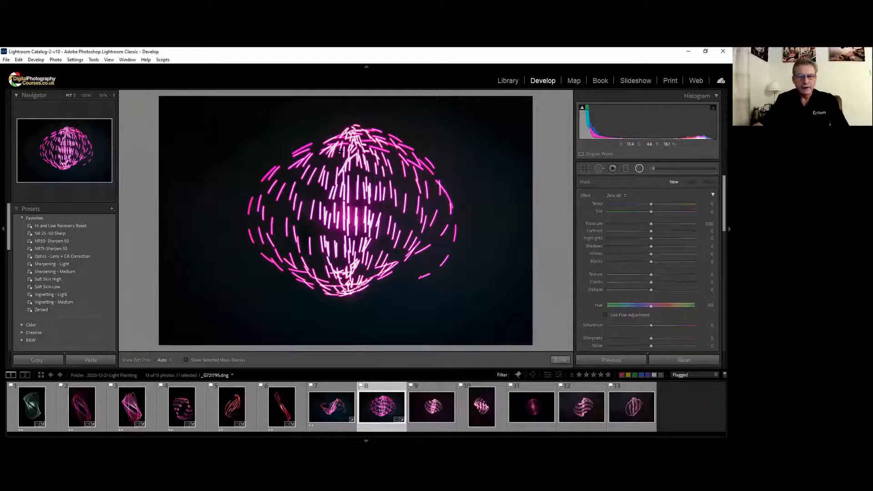
drag(328, 164, 274, 89)
drag(329, 164, 358, 211)
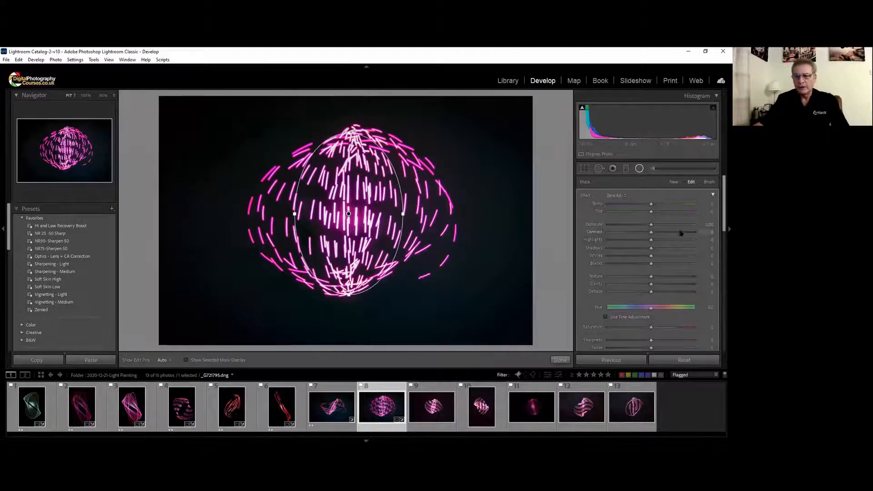
Try a Tint of -100 and a Temp of about 55 inside the radial filter, and reset both values.
drag(651, 212, 695, 205)
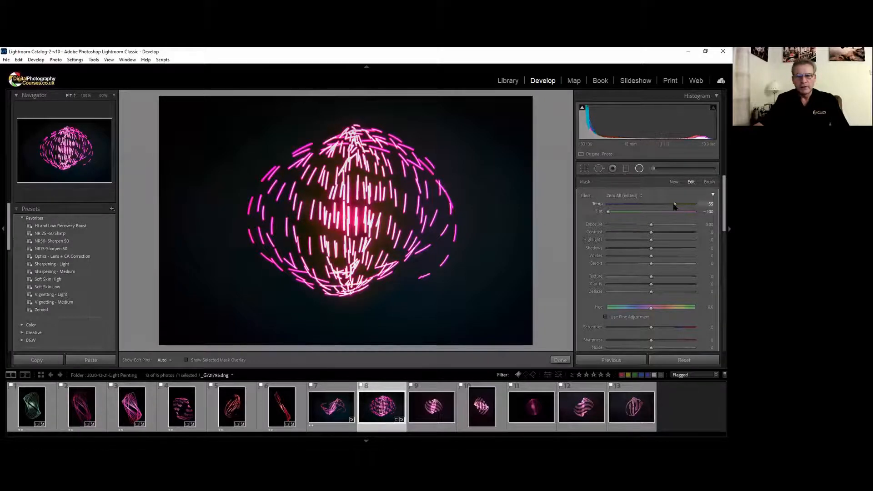
double_click(609, 212)
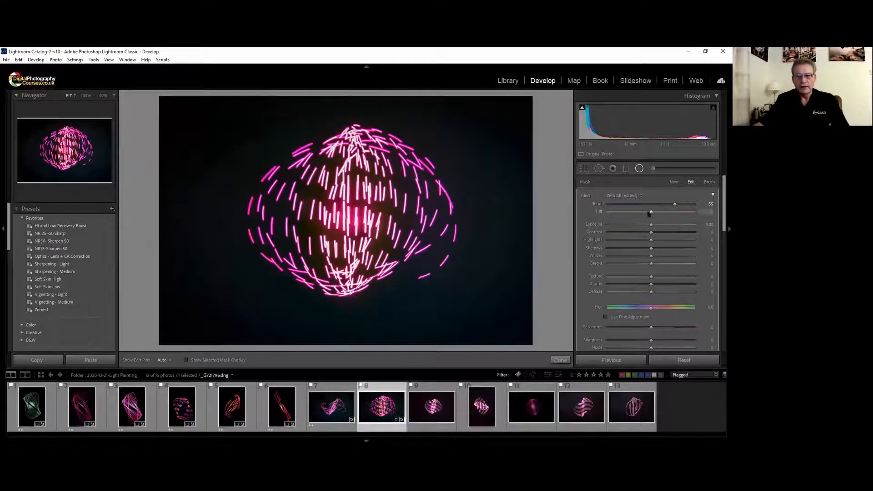
double_click(677, 205)
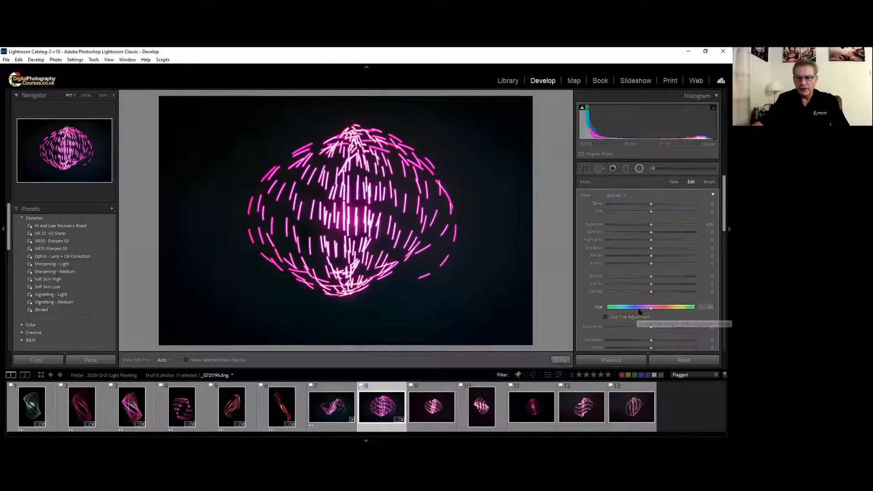
Set the radial filter's Hue to -180 on the eighth photo and finish editing the filter.
click(653, 308)
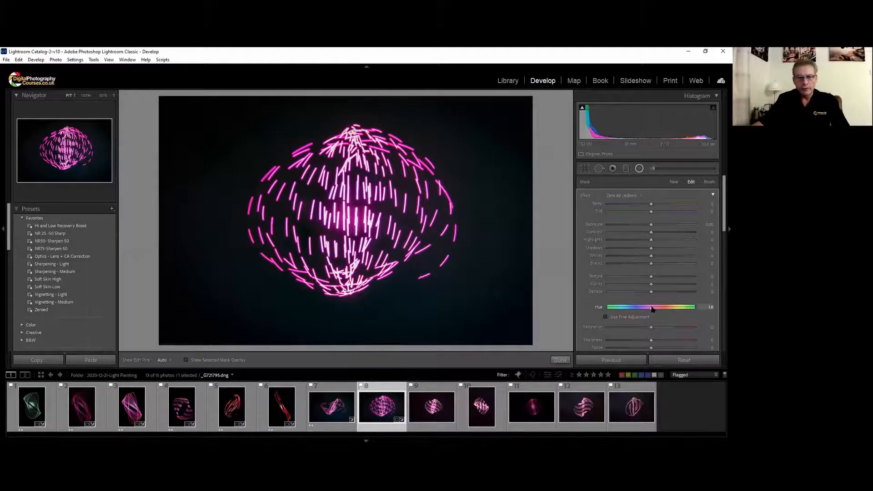
mouse_move(652, 308)
mouse_down()
mouse_move(612, 306)
mouse_move(719, 308)
mouse_move(611, 311)
mouse_up()
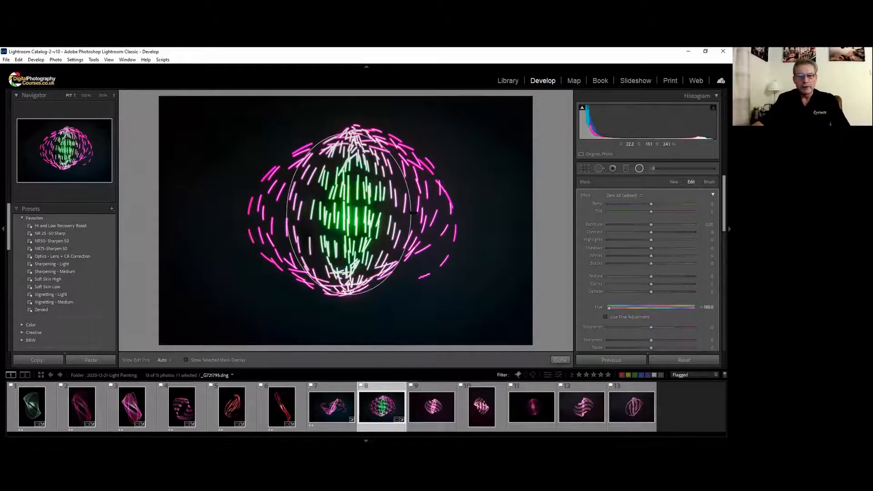
click(560, 360)
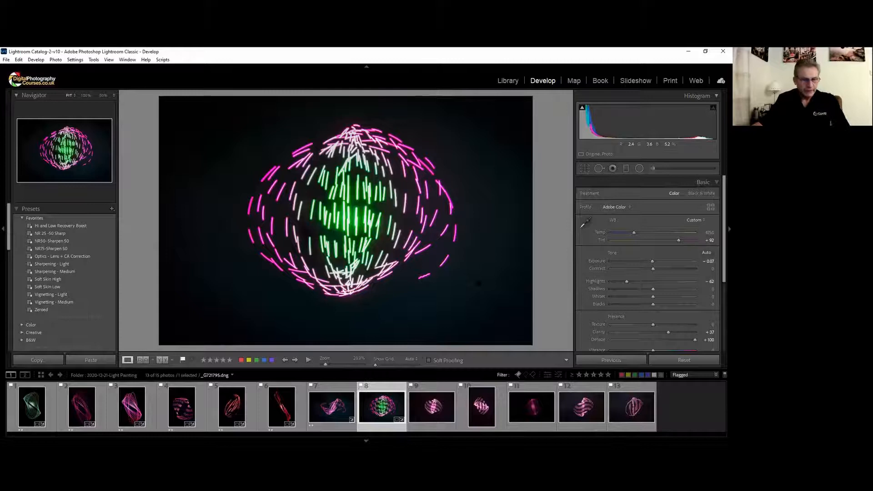
Apply the eighth photo's develop settings to the ninth photo and set its Highlights to -34.
click(432, 407)
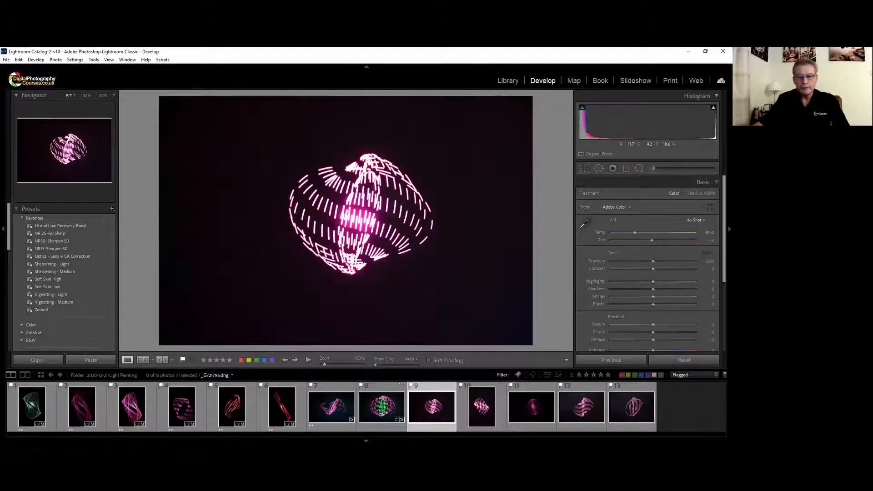
click(611, 360)
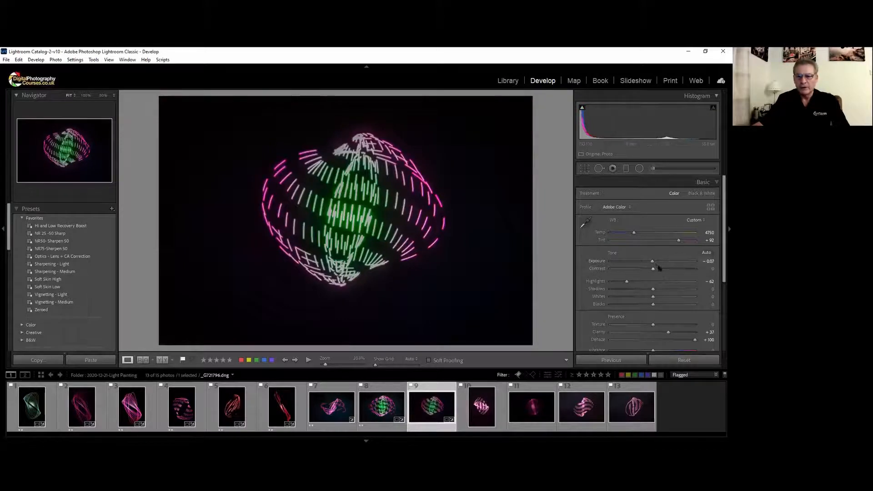
drag(629, 283, 640, 283)
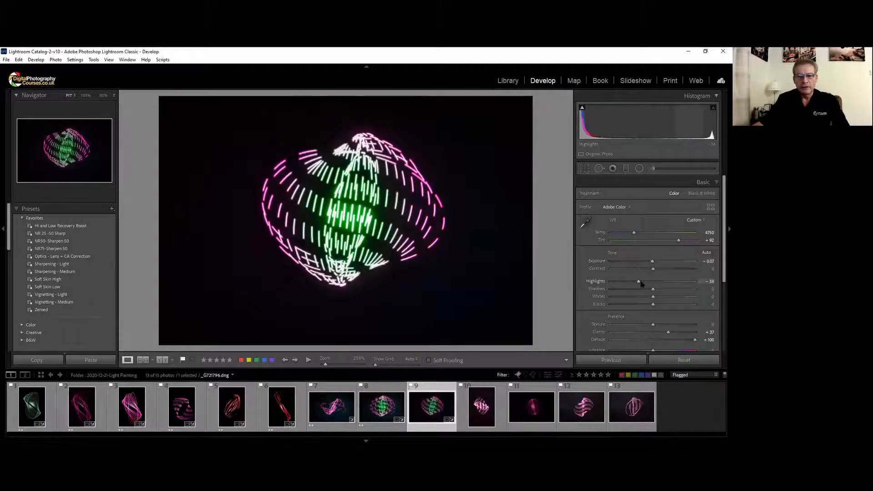
Crop the ninth photo closer around the dashed light sphere, keeping the original aspect ratio.
key(r)
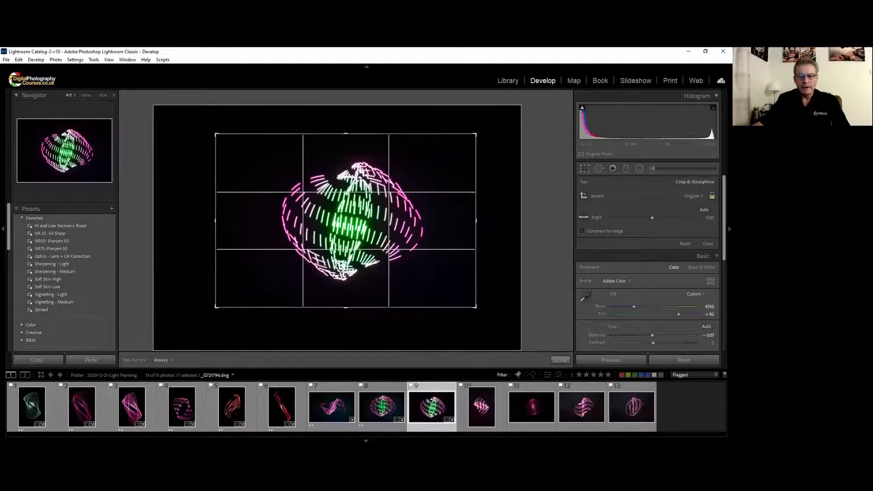
click(566, 361)
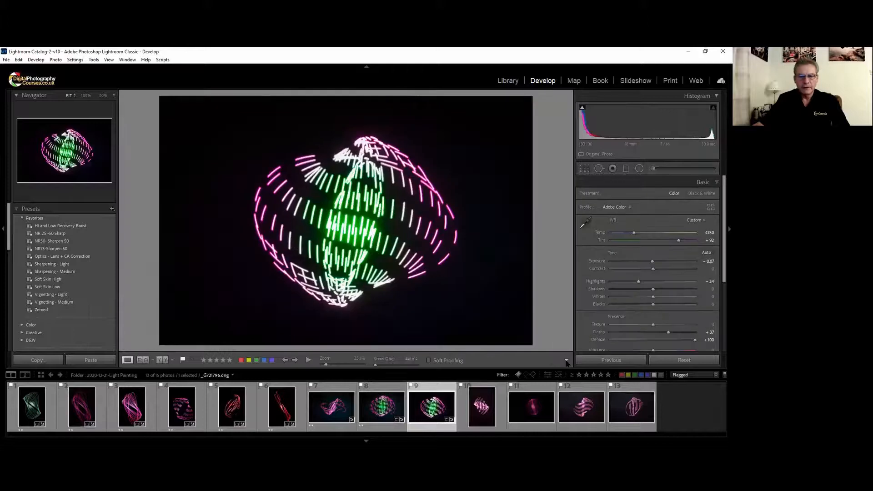
Crop the tenth photo closer around the dashed light shape in its portrait frame.
key(Right)
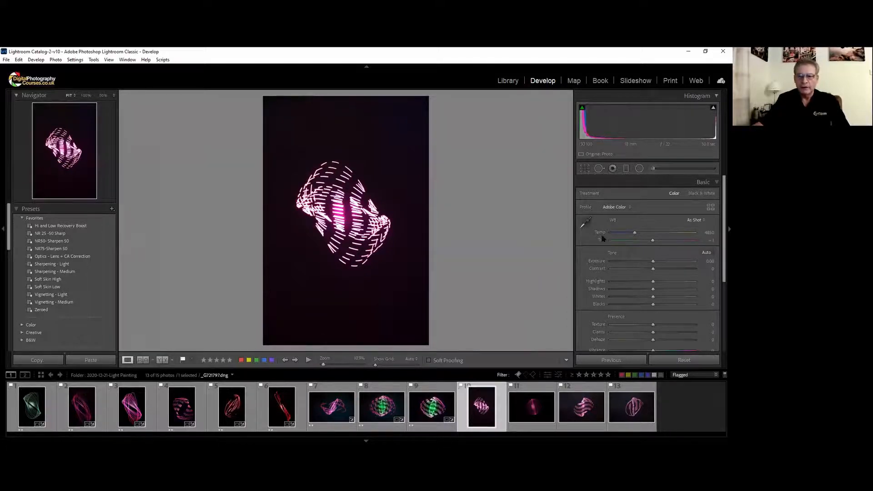
key(r)
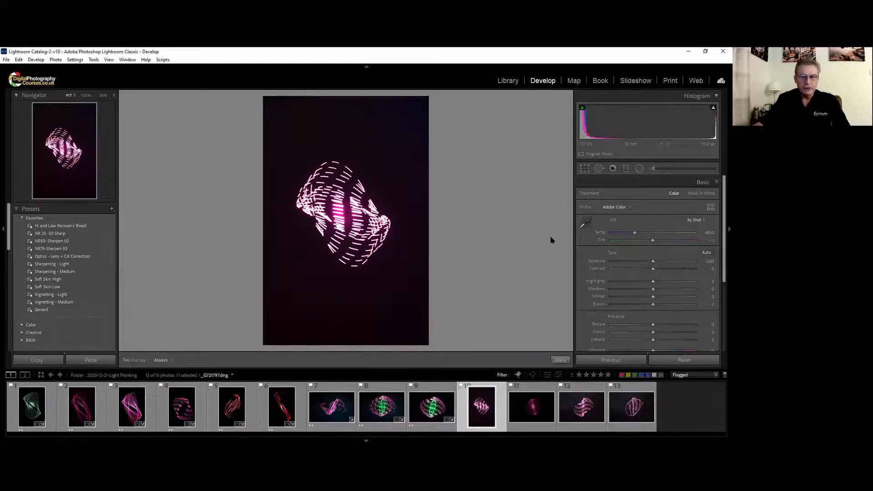
drag(346, 98, 340, 204)
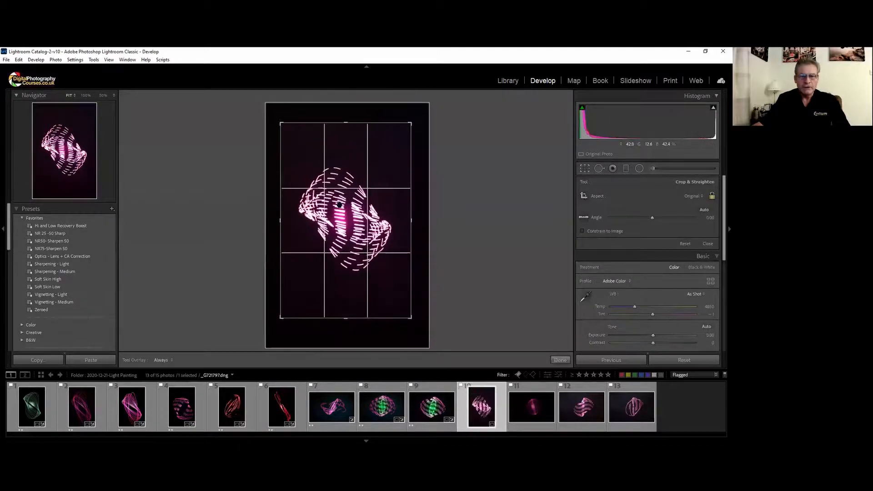
key(Return)
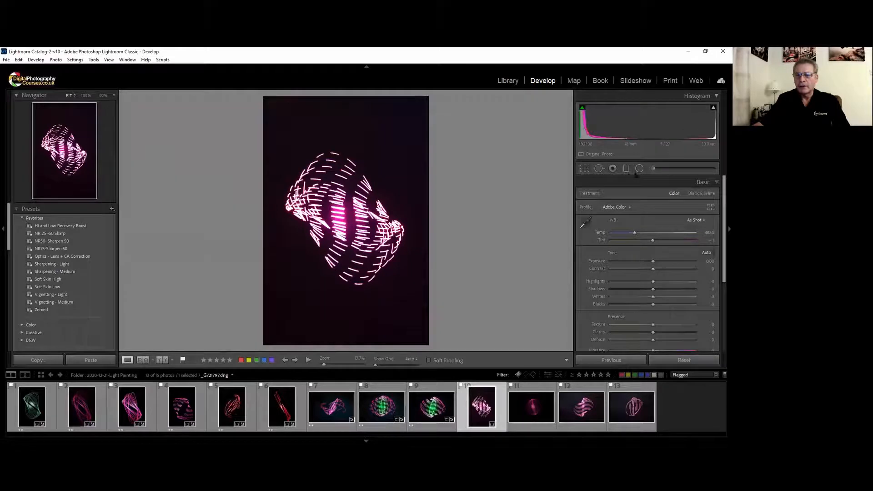
Draw a graduated filter from the upper to the lower end of the tenth photo's light shape and set its Hue to -180.
click(625, 168)
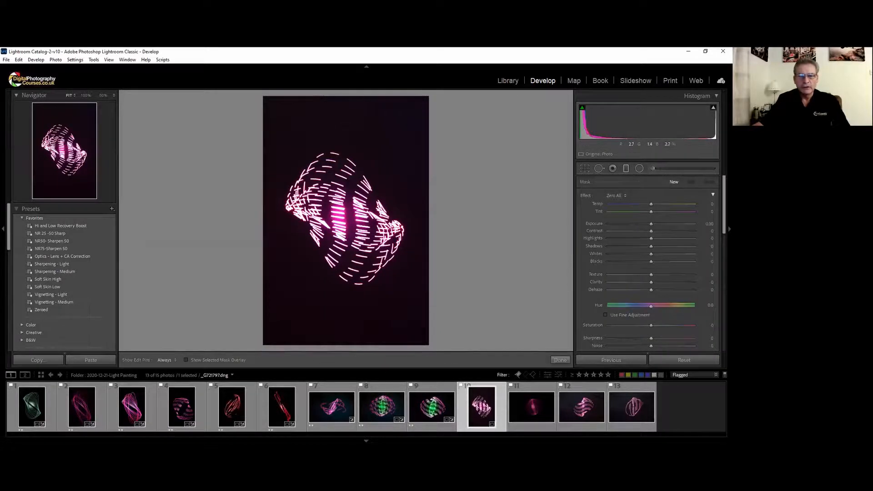
drag(340, 154, 342, 287)
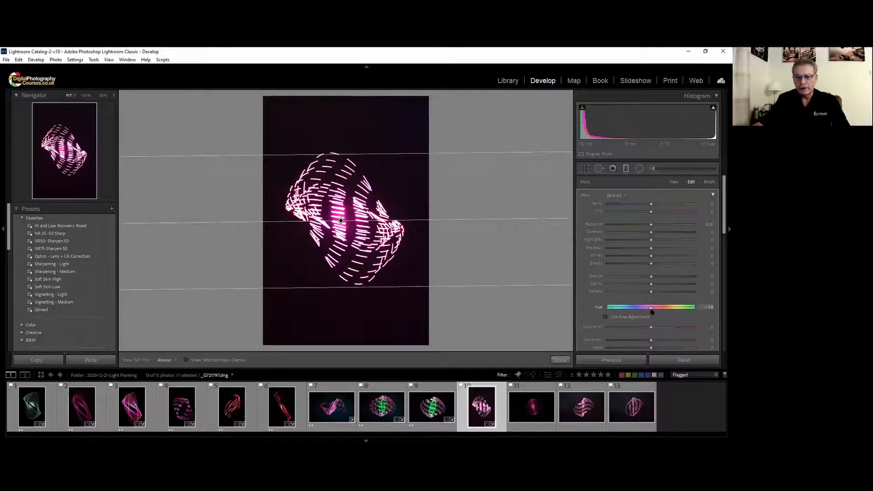
drag(650, 311, 610, 308)
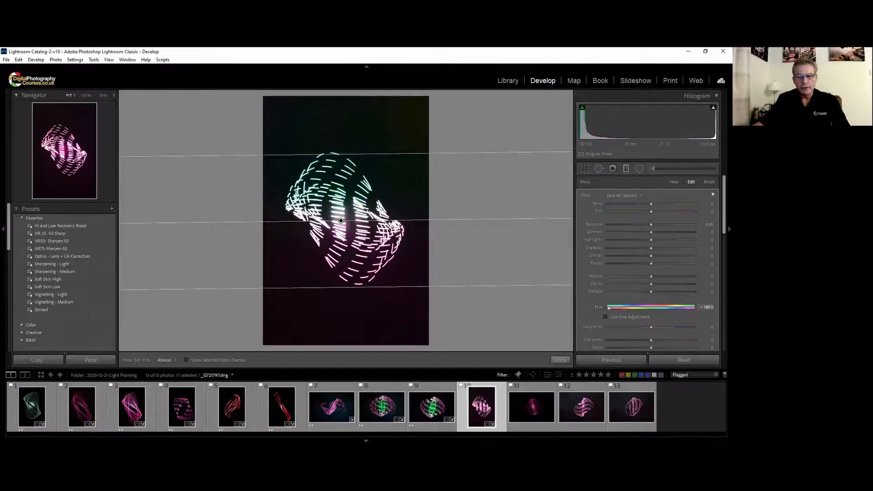
Narrow the graduated filter's transition and position it around the middle of the tenth photo's light shape.
drag(341, 286, 342, 259)
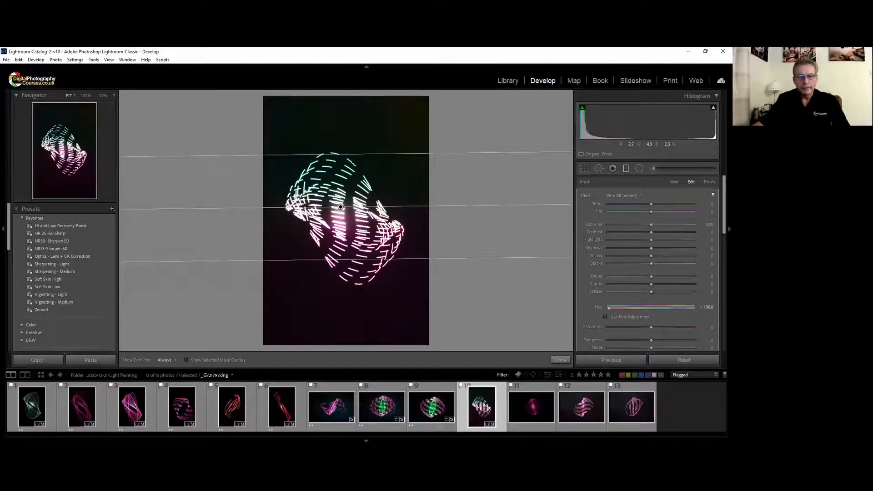
drag(351, 155, 359, 186)
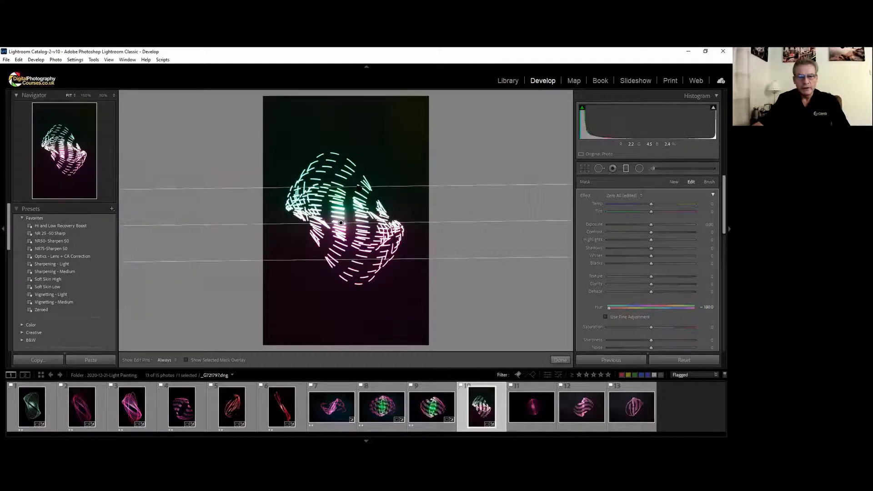
drag(340, 224, 341, 222)
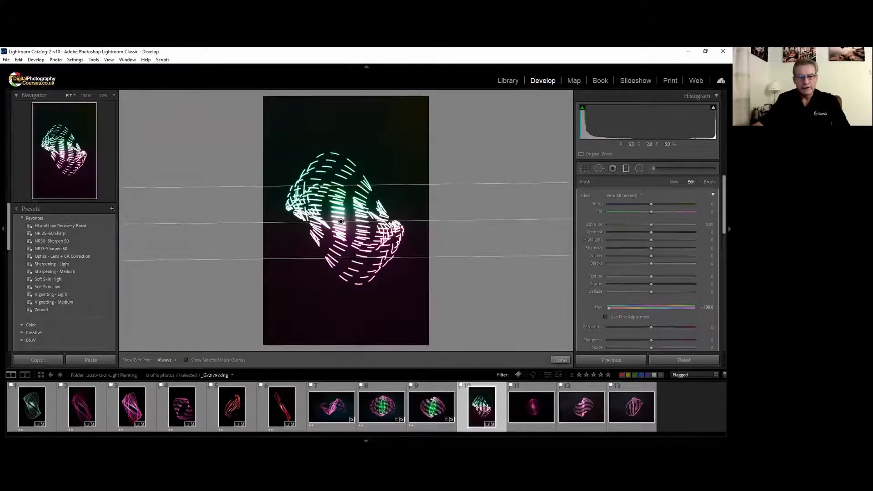
drag(354, 259, 354, 253)
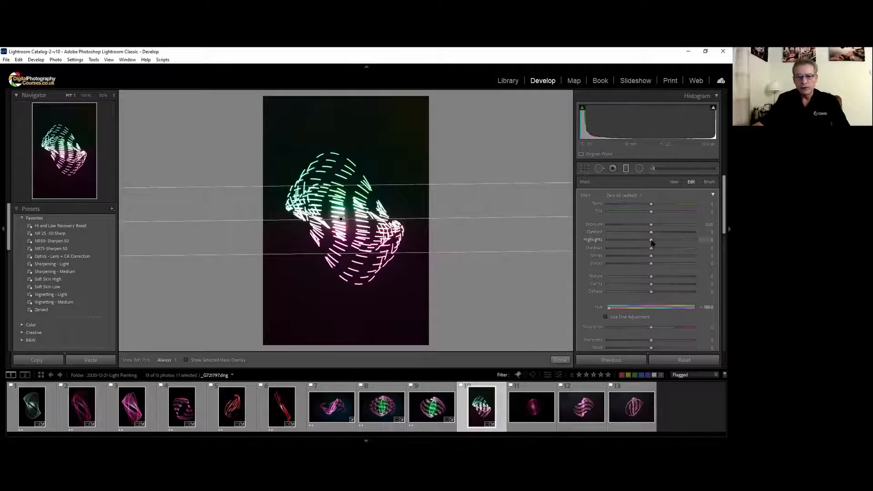
Set the graduated filter's Highlights to -46 and Saturation to 76, and rotate the tenth photo clockwise to landscape.
drag(652, 241, 633, 241)
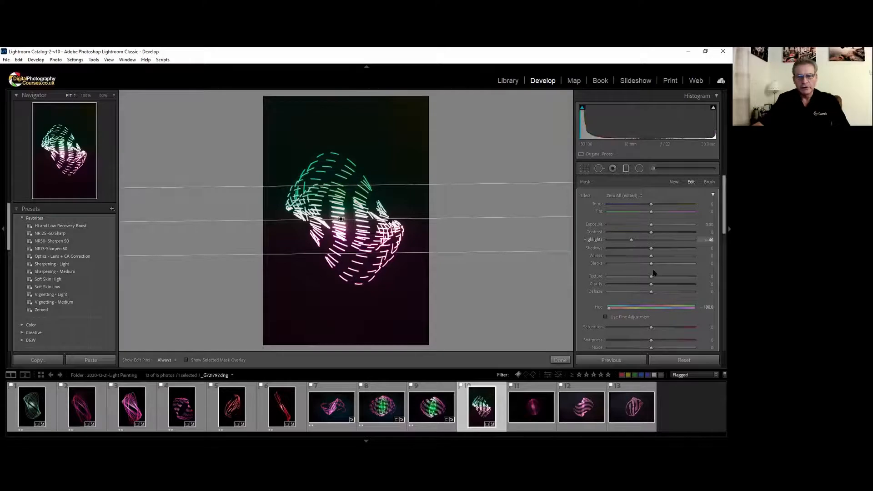
drag(651, 328, 652, 329)
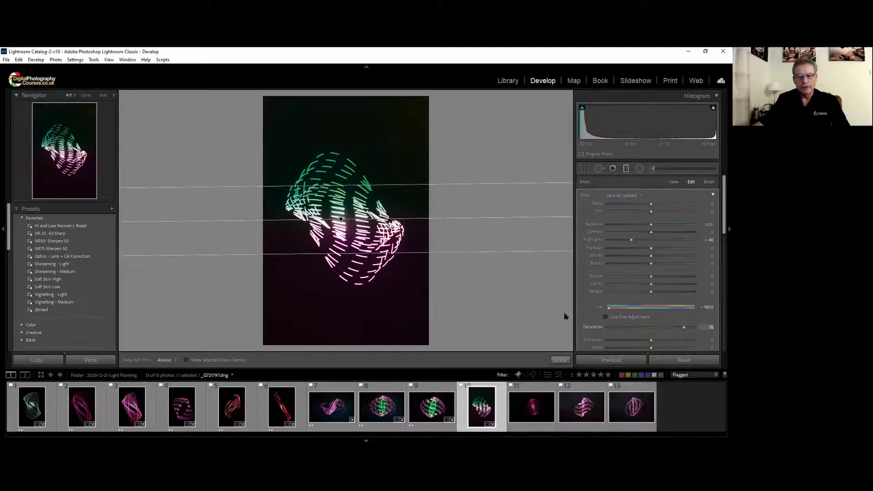
click(560, 360)
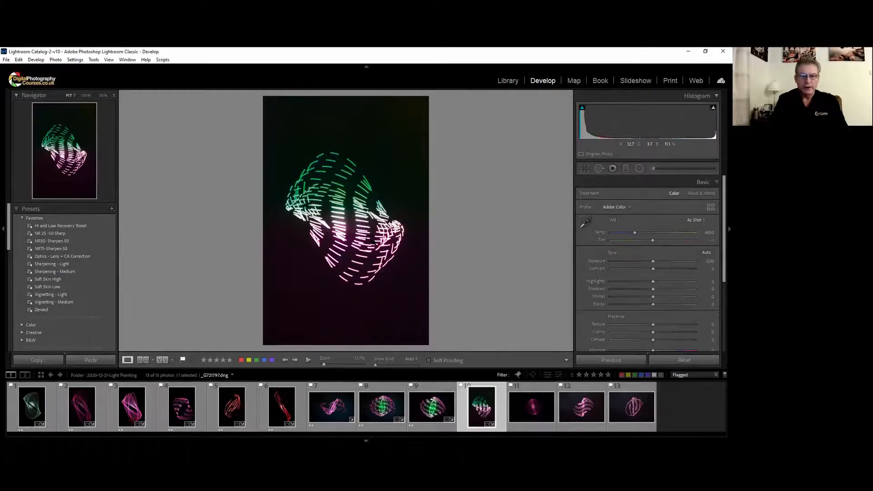
key(ctrl+bracketright)
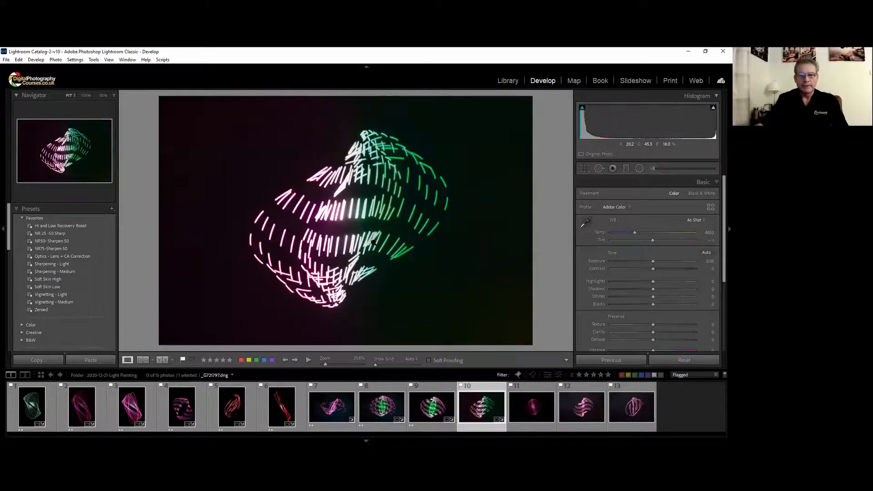
Crop the eleventh photo to a 1 x 1 square framed closely around the pink light sphere.
key(Right)
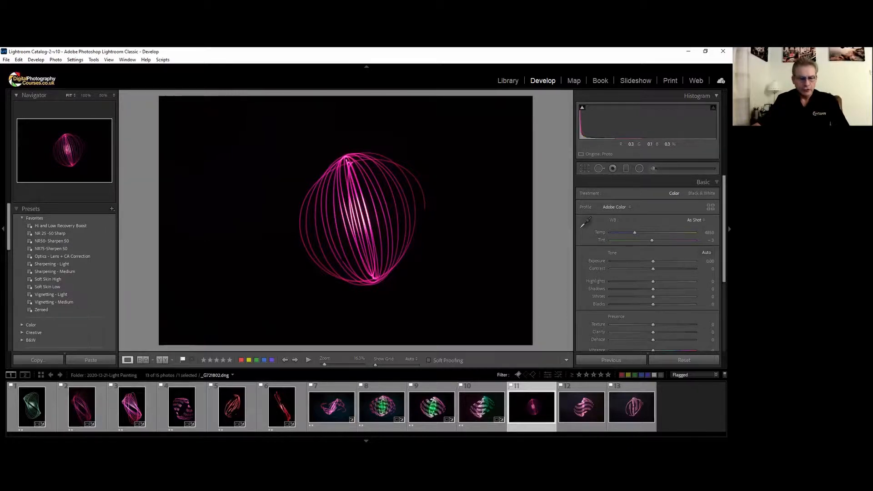
key(r)
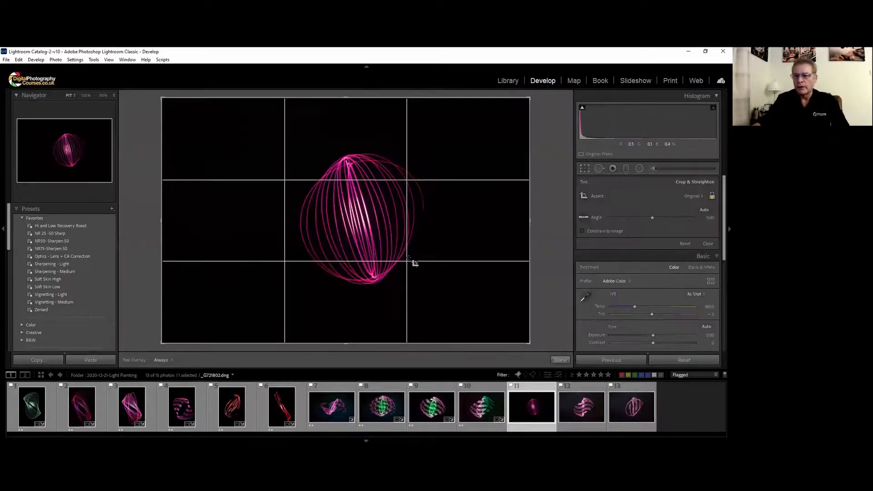
click(701, 196)
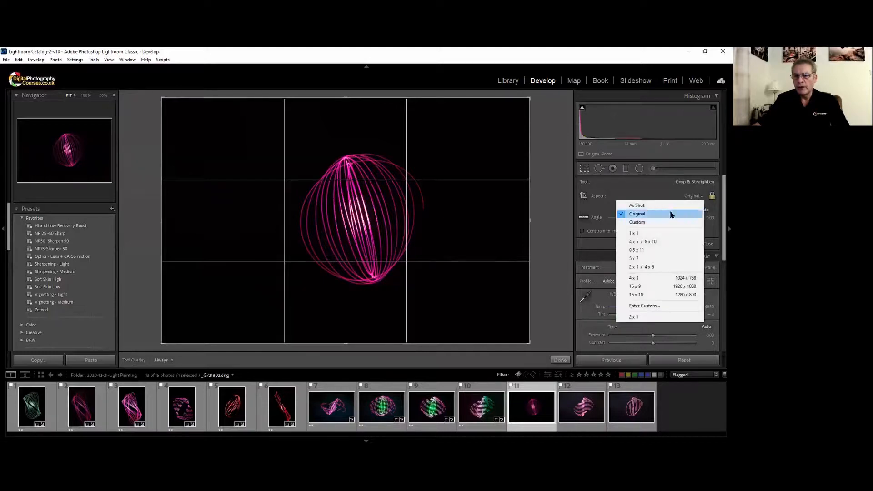
click(657, 234)
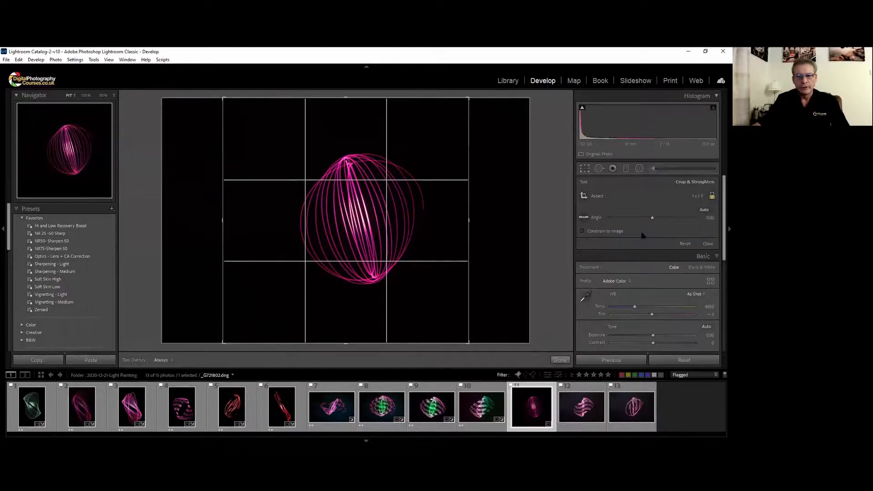
drag(223, 221, 250, 221)
drag(325, 228, 337, 227)
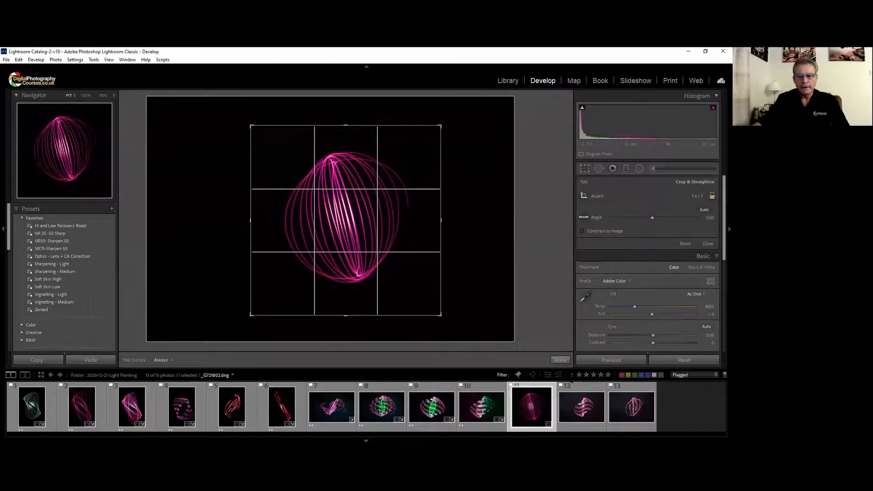
click(560, 360)
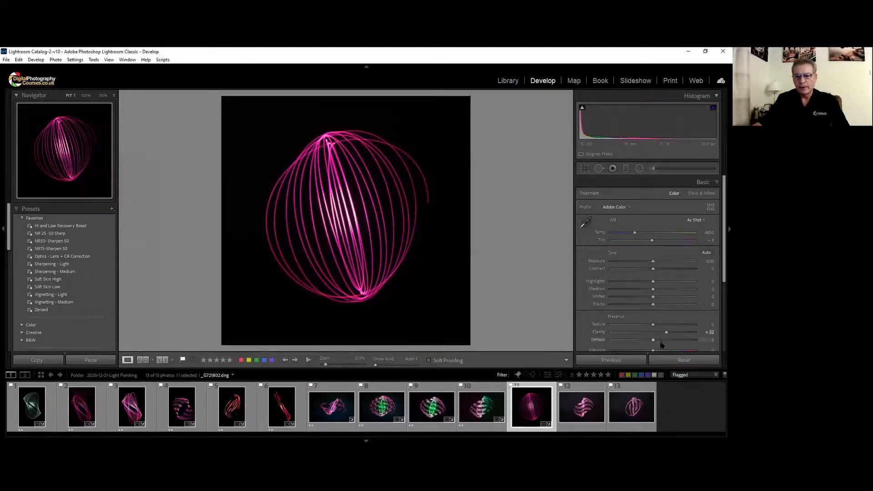
Set the eleventh photo's Clarity to +32 and raise its Saturation slightly.
scroll(658, 346, down, 1)
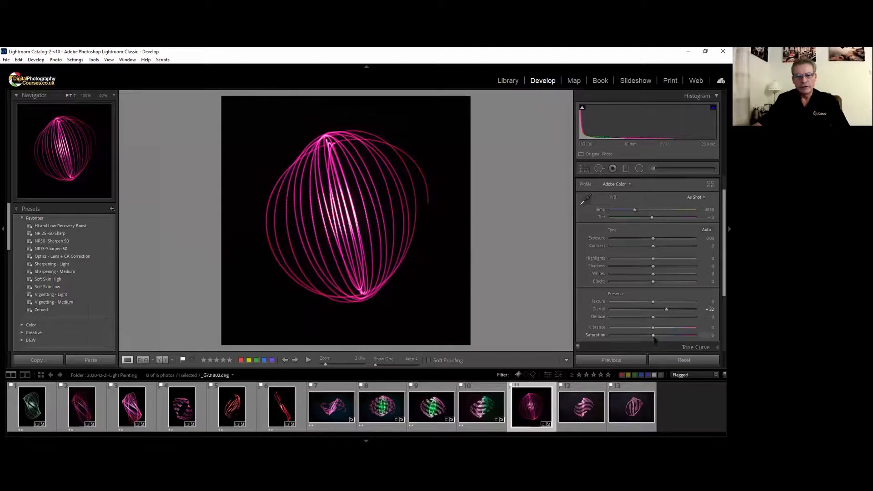
drag(659, 337, 663, 335)
Set the twelfth photo's Highlights to -42 and crop it closer around the centred light shape at the original aspect ratio.
click(582, 406)
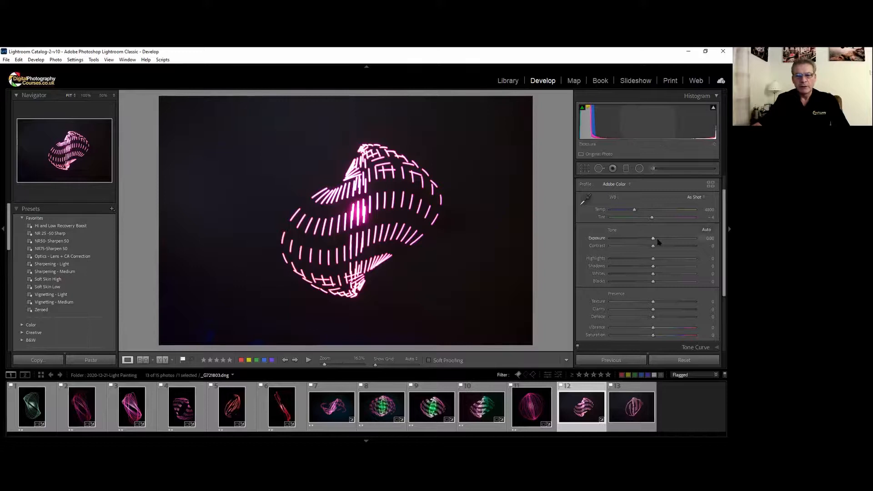
drag(653, 259, 633, 263)
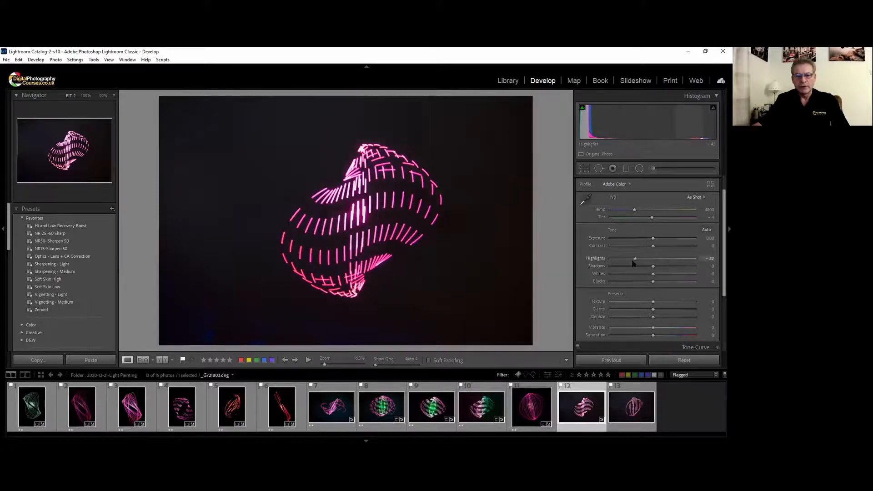
key(r)
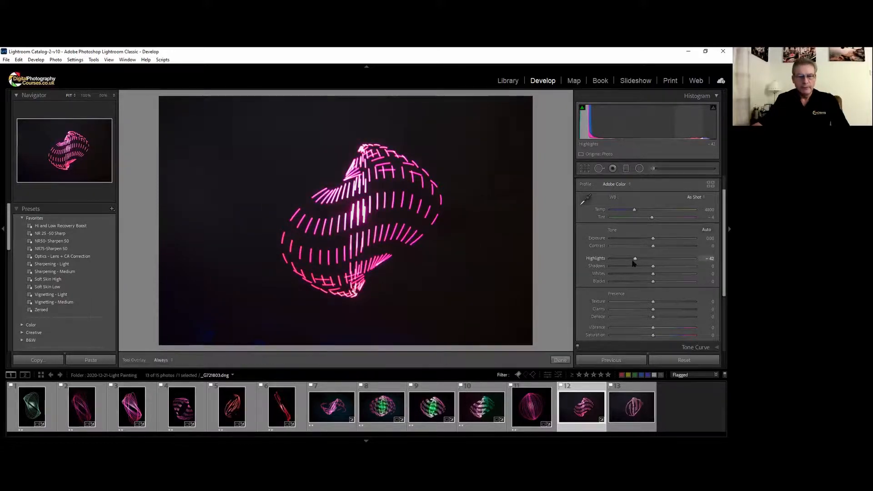
drag(343, 101, 345, 128)
drag(362, 179, 352, 205)
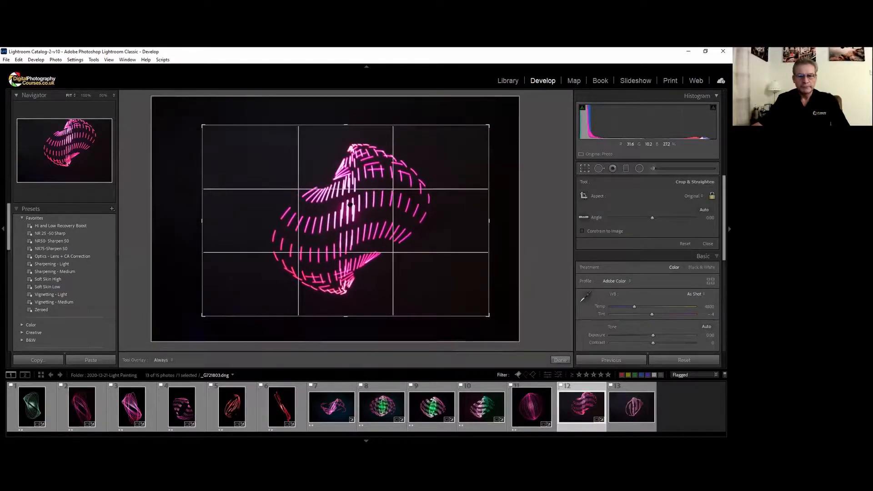
double_click(508, 206)
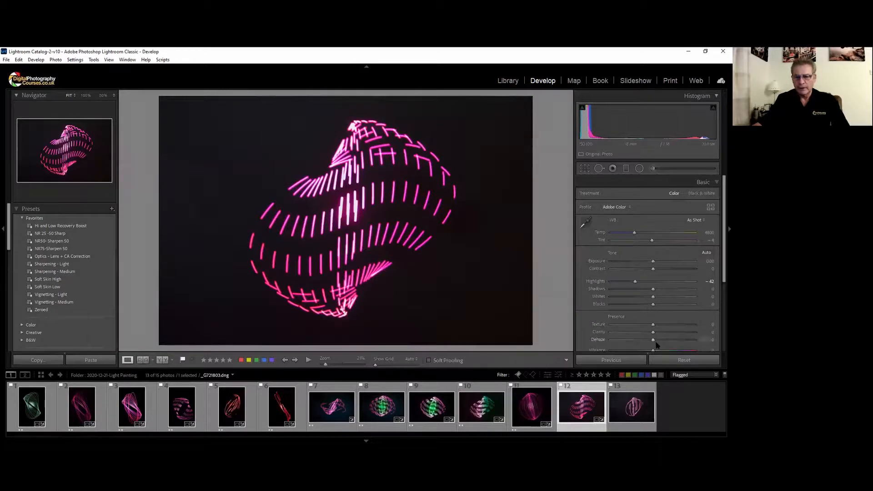
Set the twelfth photo's Clarity to +39, Dehaze to +27 and Blacks to -33.
mouse_move(654, 332)
mouse_down()
mouse_move(669, 332)
mouse_move(664, 340)
mouse_up()
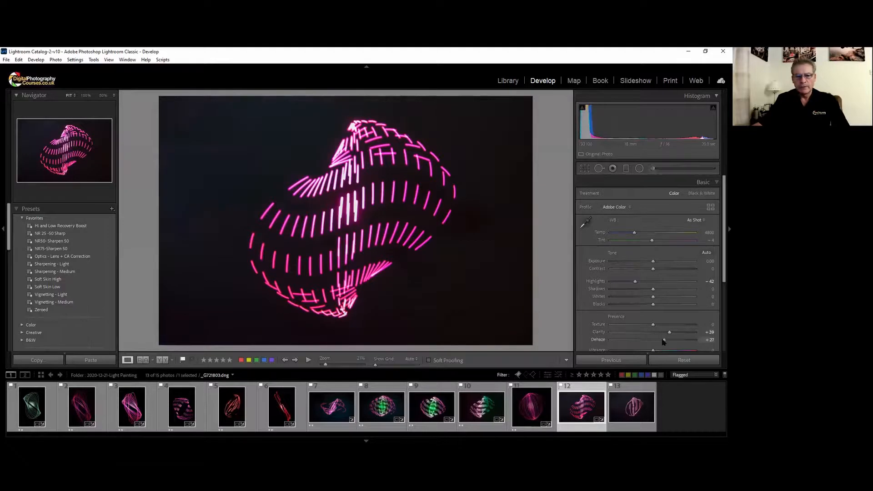
drag(653, 307, 642, 309)
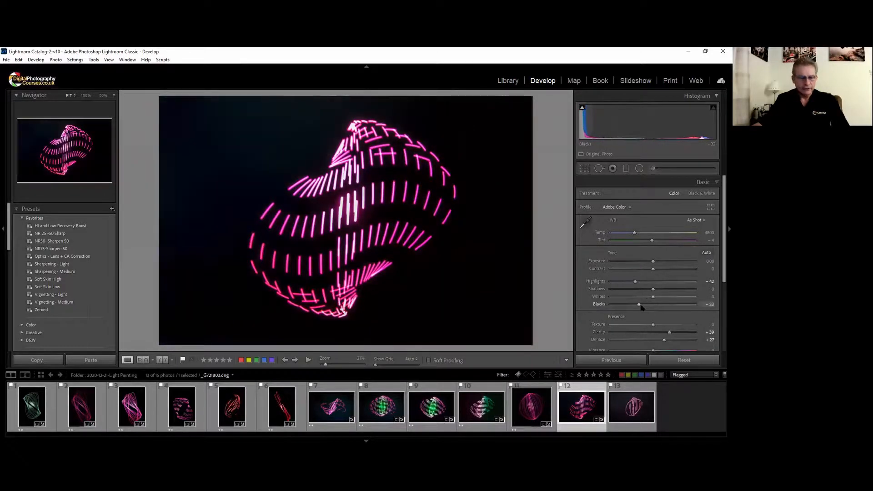
Apply the twelfth photo's settings to the thirteenth photo, and set its Temp to 50000 and Tint to +41.
key(Right)
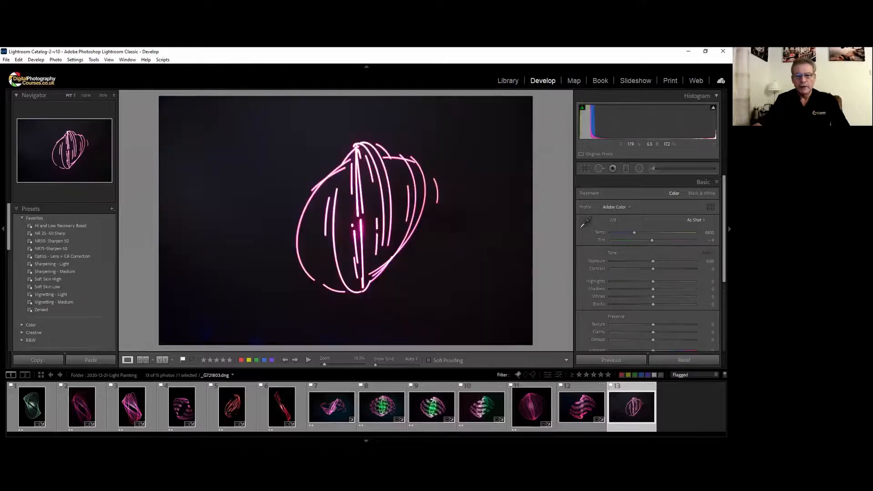
click(608, 361)
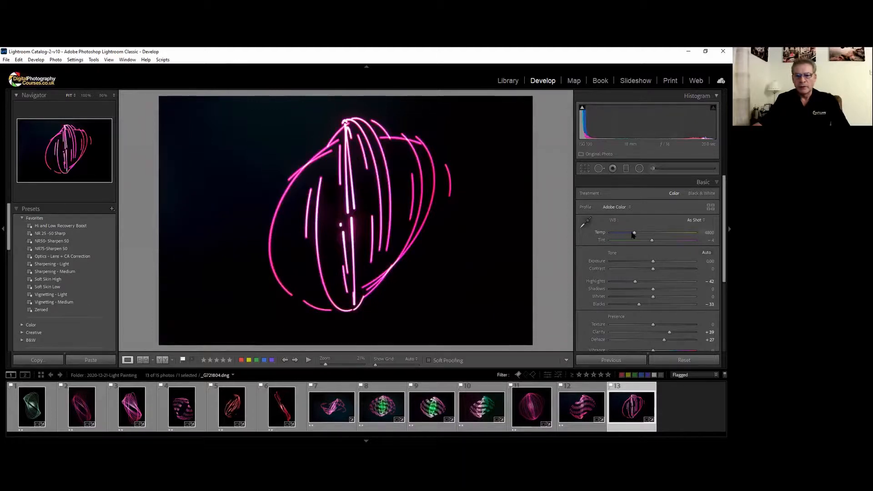
drag(674, 236, 696, 233)
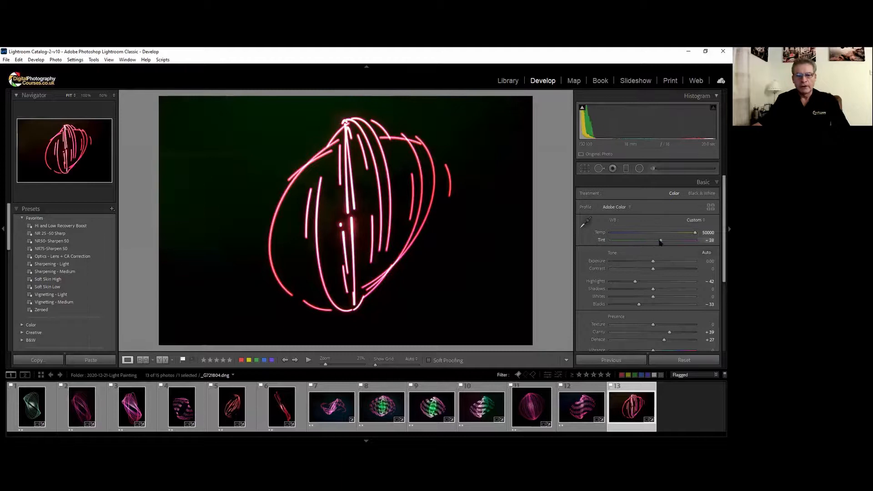
drag(661, 242, 665, 242)
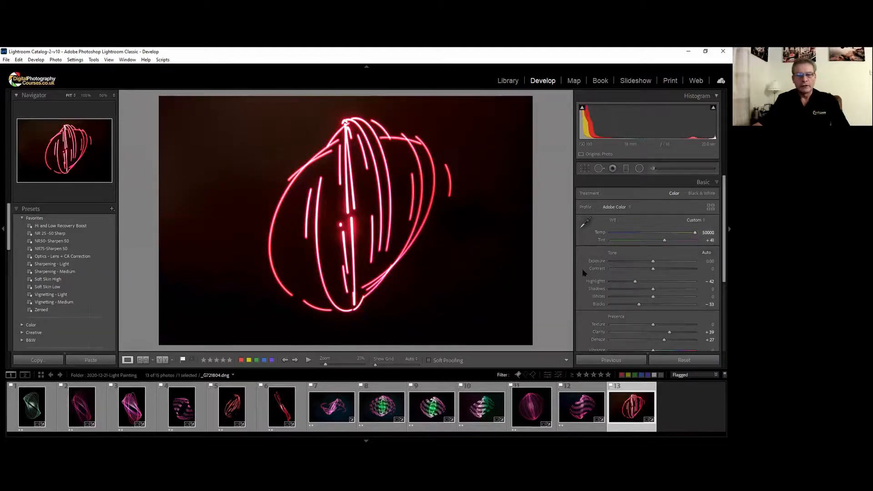
Soften the thirteenth photo with Highlights at -57, Clarity at -100, Texture at -97 and Dehaze at -63.
drag(635, 283, 629, 284)
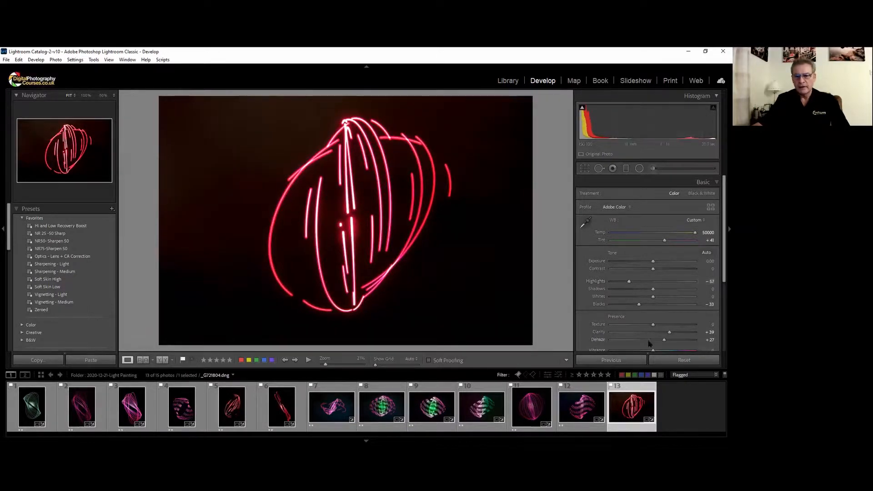
drag(667, 335, 599, 336)
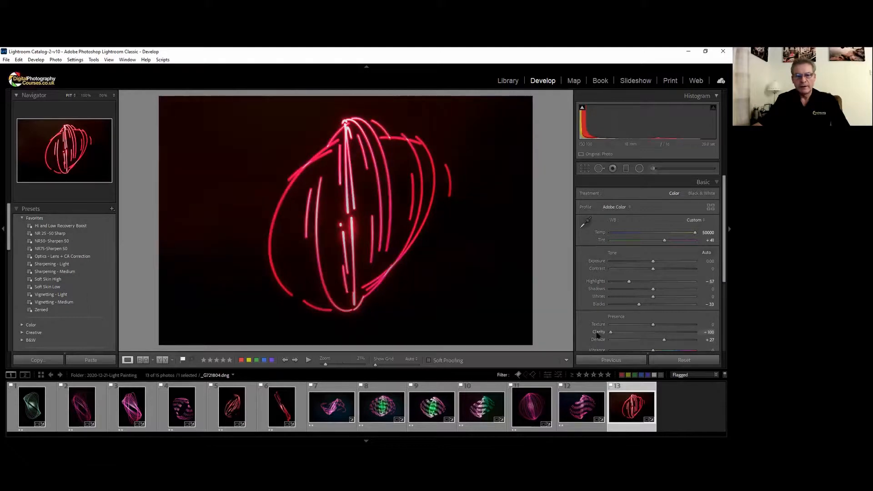
drag(664, 335, 603, 335)
drag(631, 327, 627, 327)
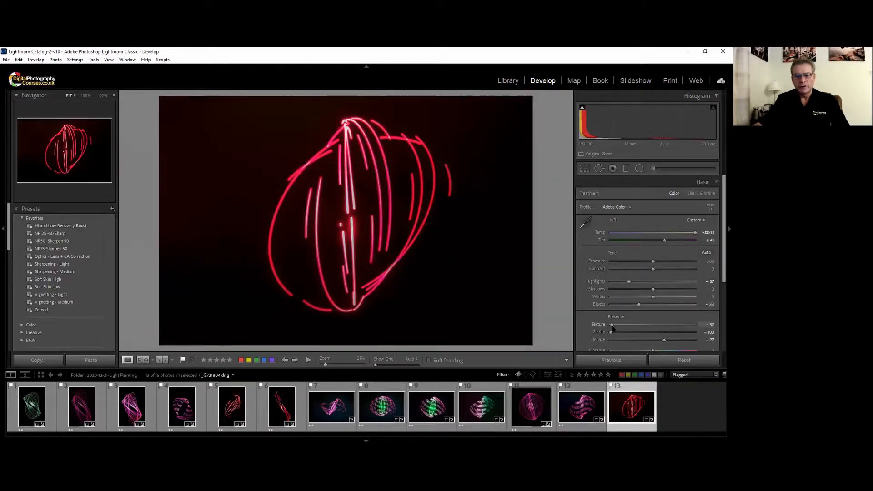
drag(664, 342, 630, 343)
drag(638, 343, 626, 345)
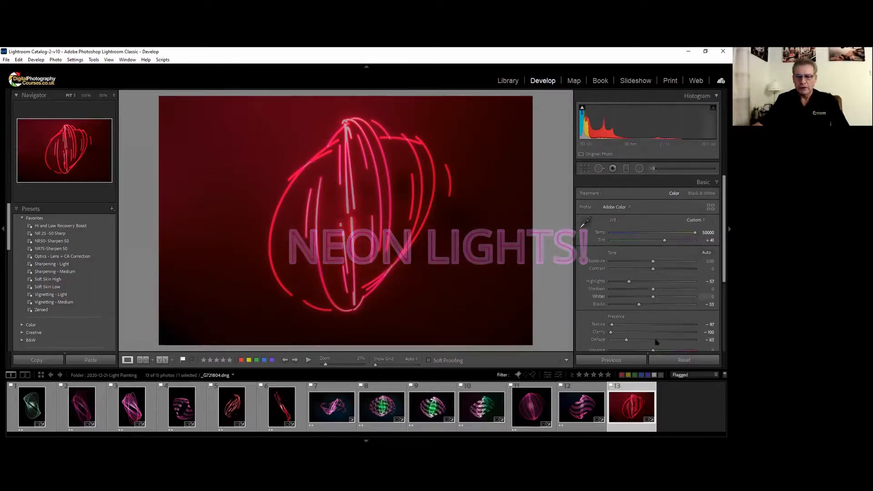
Place a radial filter centred around the light shape, lower its Exposure and turn off Invert so it darkens the surroundings.
click(639, 169)
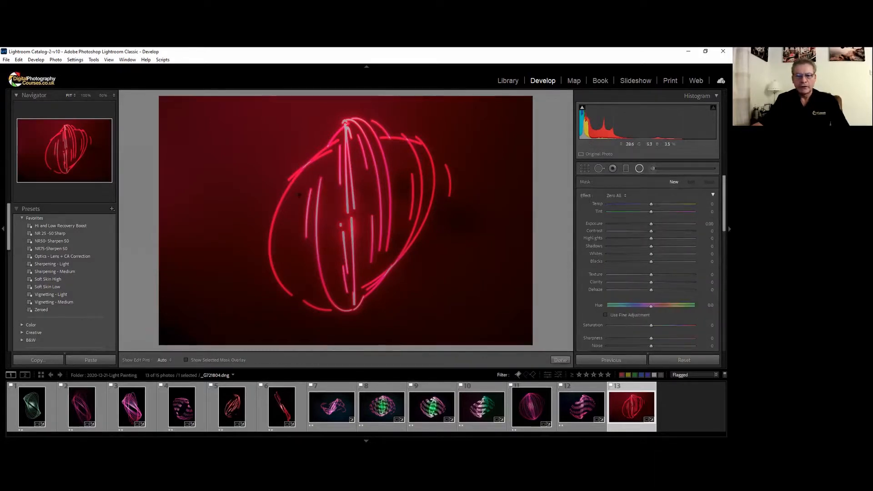
drag(328, 199, 421, 301)
drag(327, 198, 354, 214)
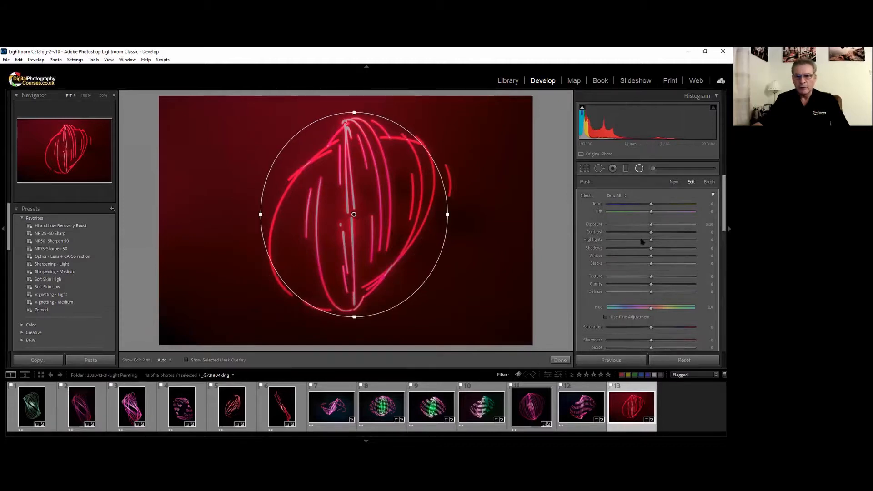
drag(651, 225, 637, 229)
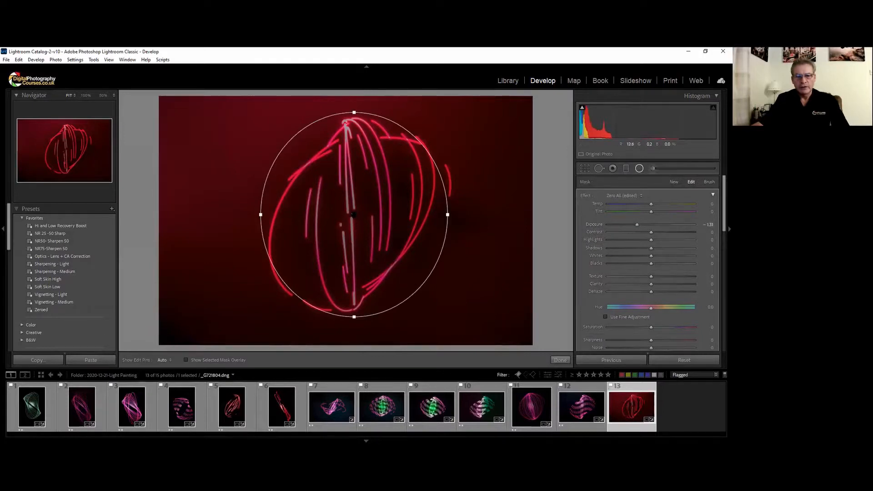
drag(723, 228, 723, 264)
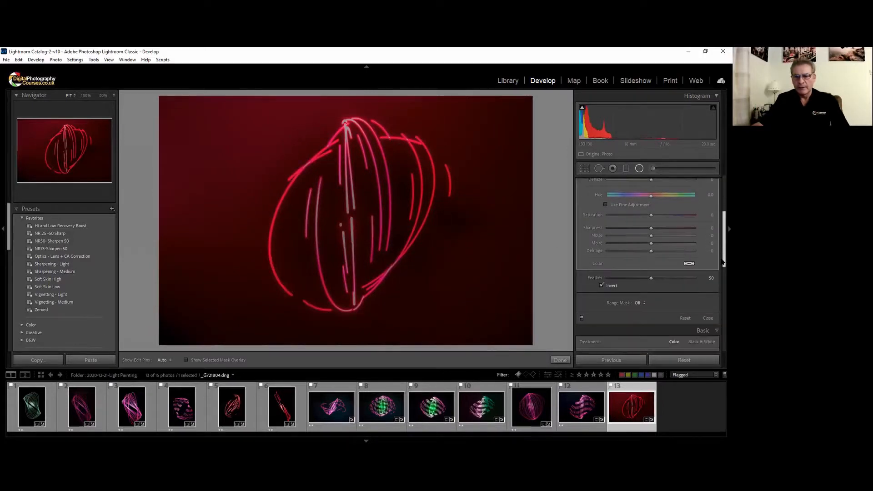
click(602, 285)
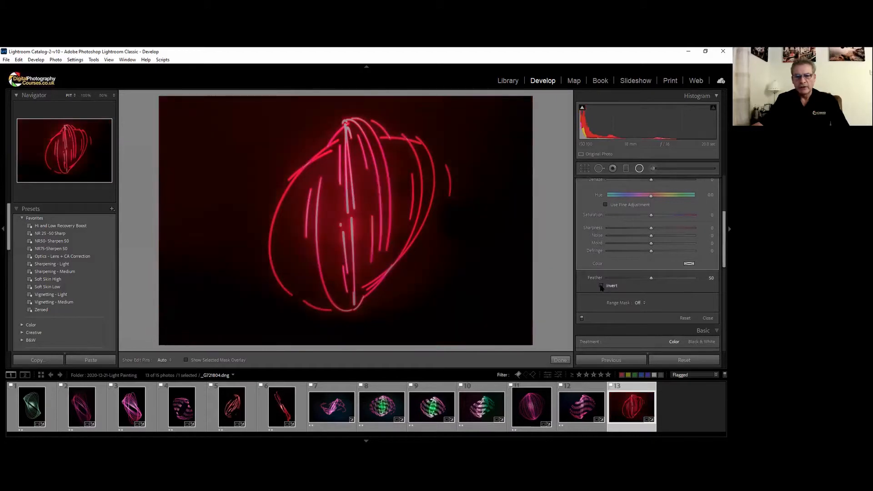
Set the radial filter's Exposure to -1.20 and Blacks to -16, and raise the whole photo's Exposure to +0.97.
drag(723, 254, 723, 215)
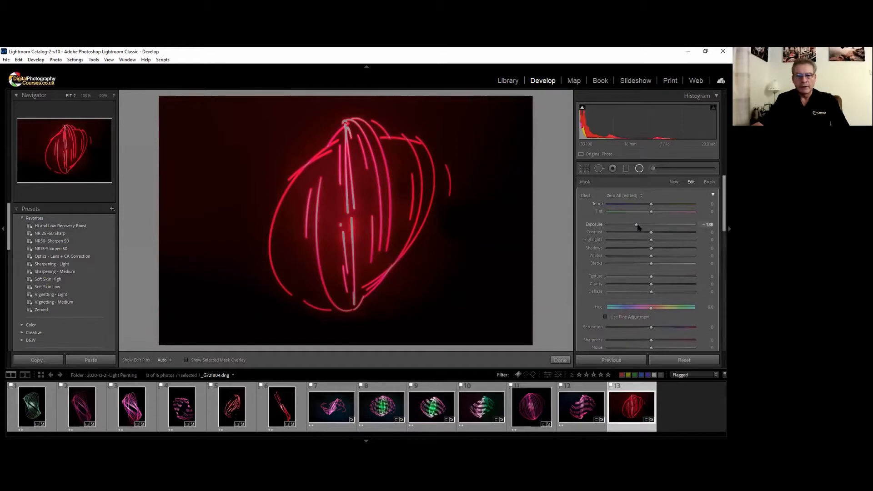
drag(637, 228, 632, 227)
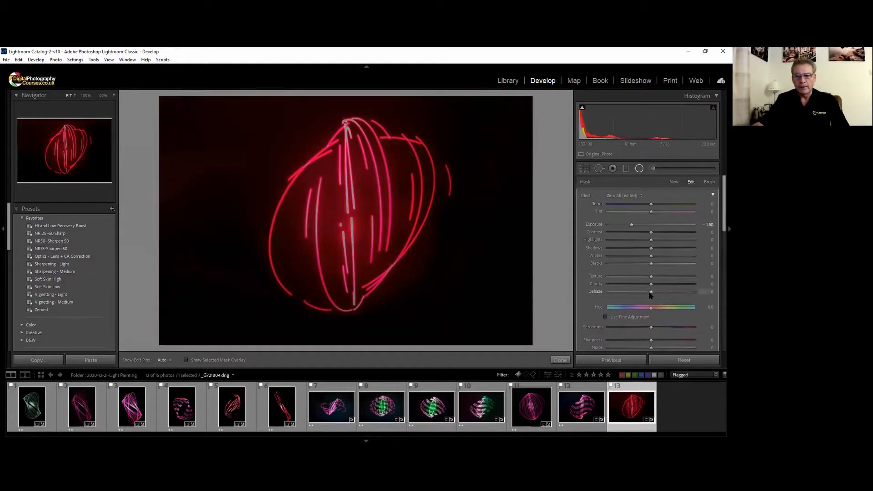
drag(651, 264, 645, 264)
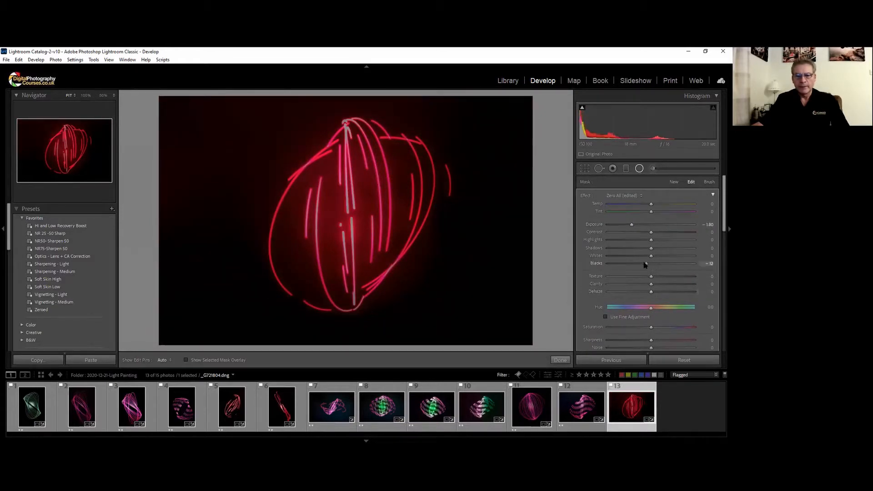
drag(632, 225, 640, 228)
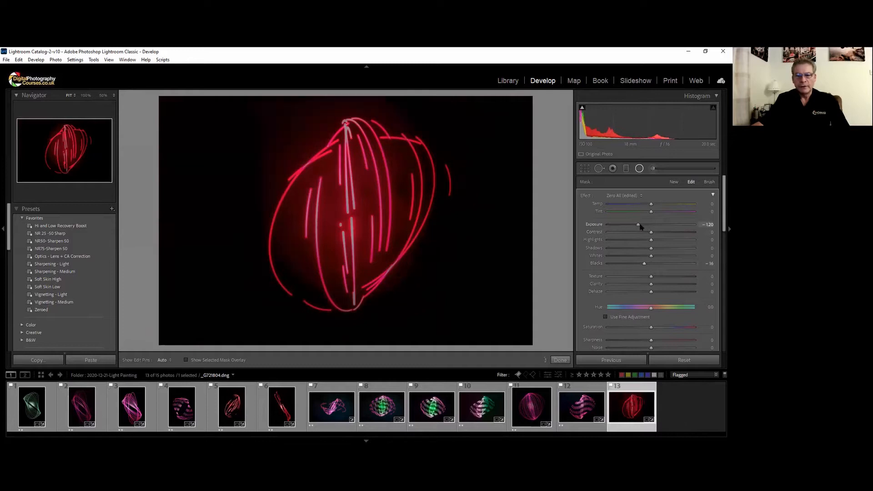
click(561, 360)
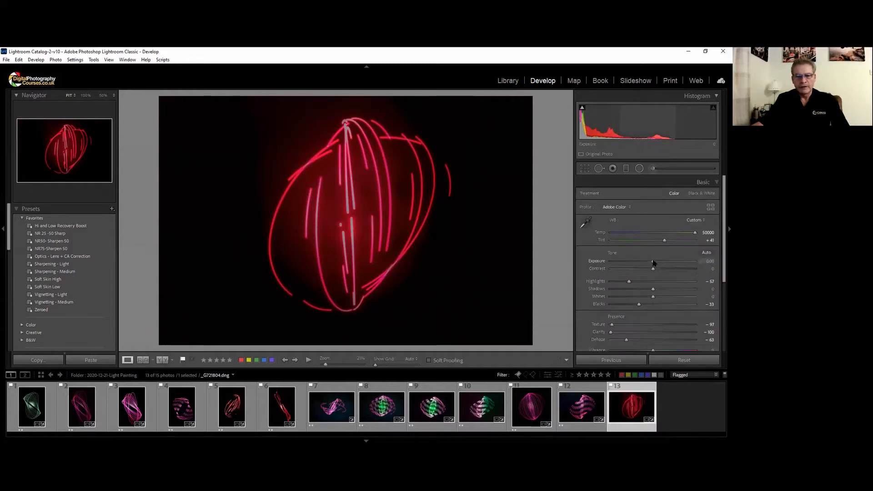
drag(653, 263, 662, 263)
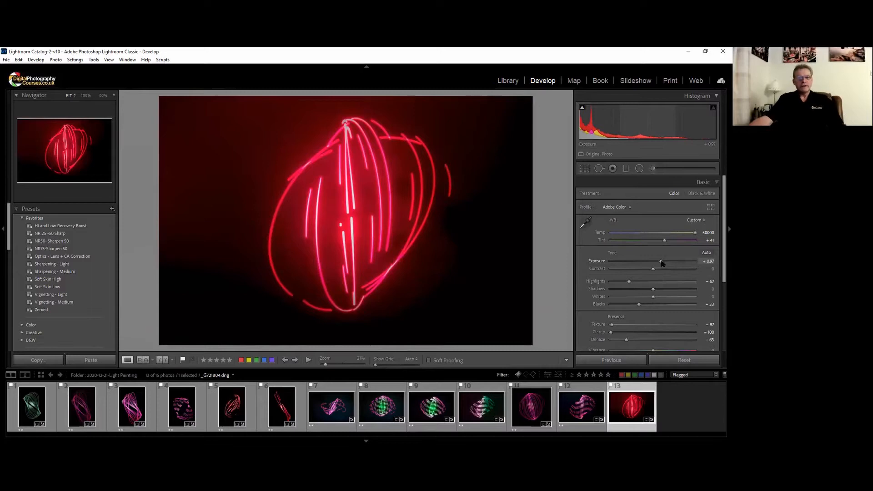